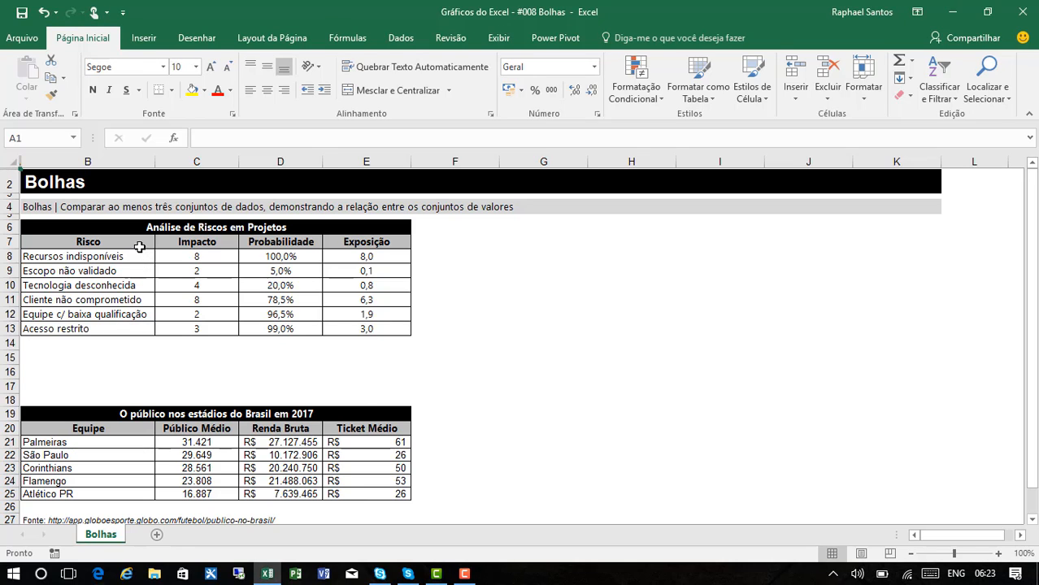
Step: Inspect the formula behind the Exposição value for Recursos indisponíveis in cell E8
{"action": "left_click_drag", "start_coordinate": [138, 246], "coordinate": [132, 328]}
{"action": "left_click", "coordinate": [492, 257]}
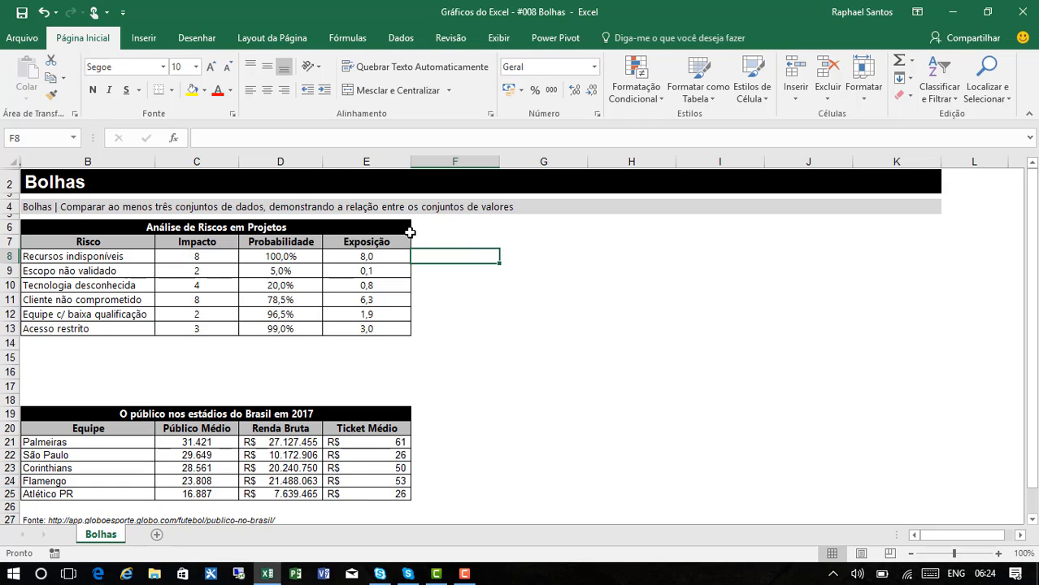
{"action": "left_click", "coordinate": [377, 254]}
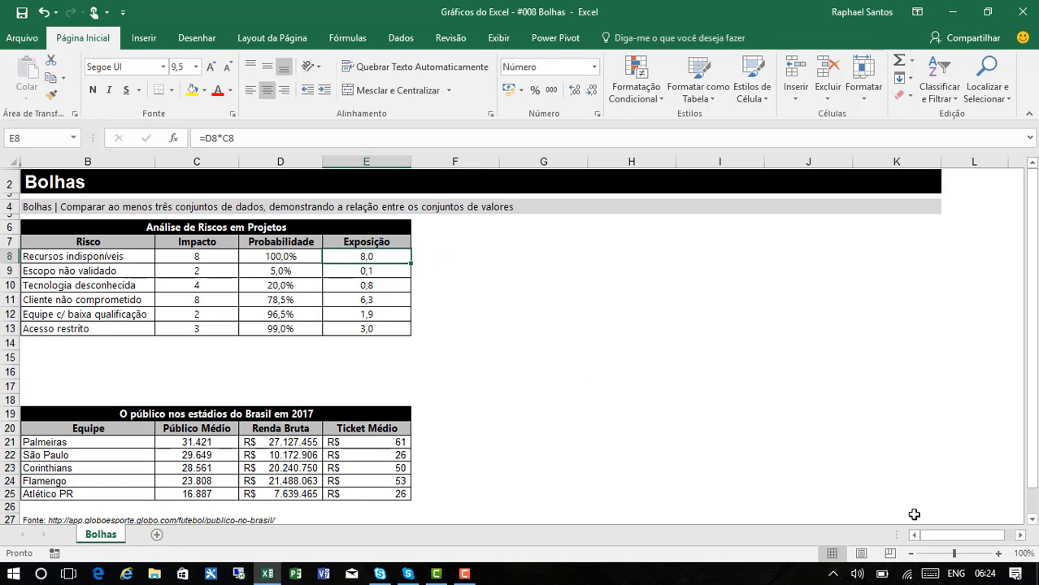
{"action": "key", "text": "F2"}
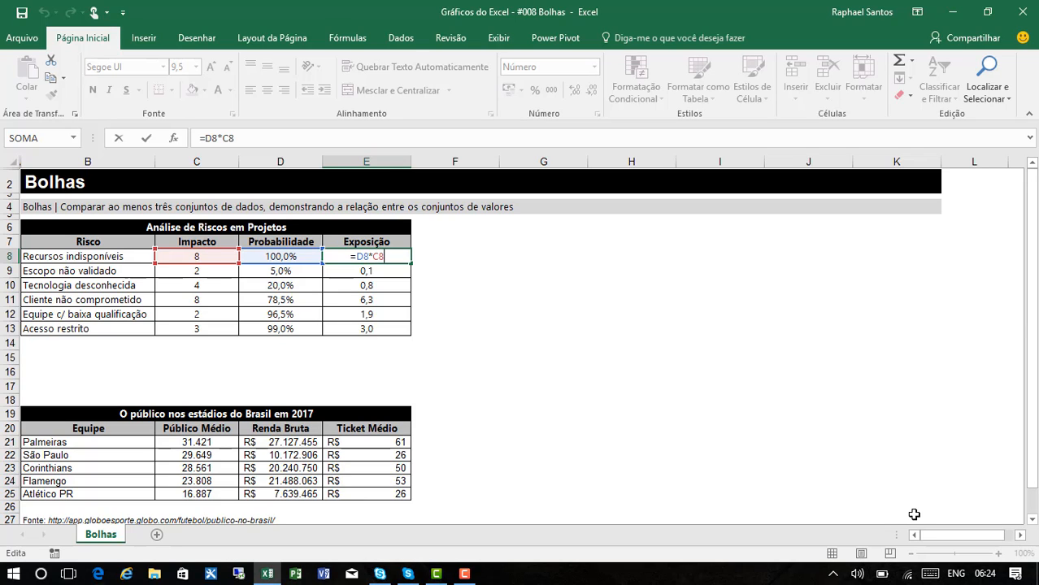
{"action": "key", "text": "Escape"}
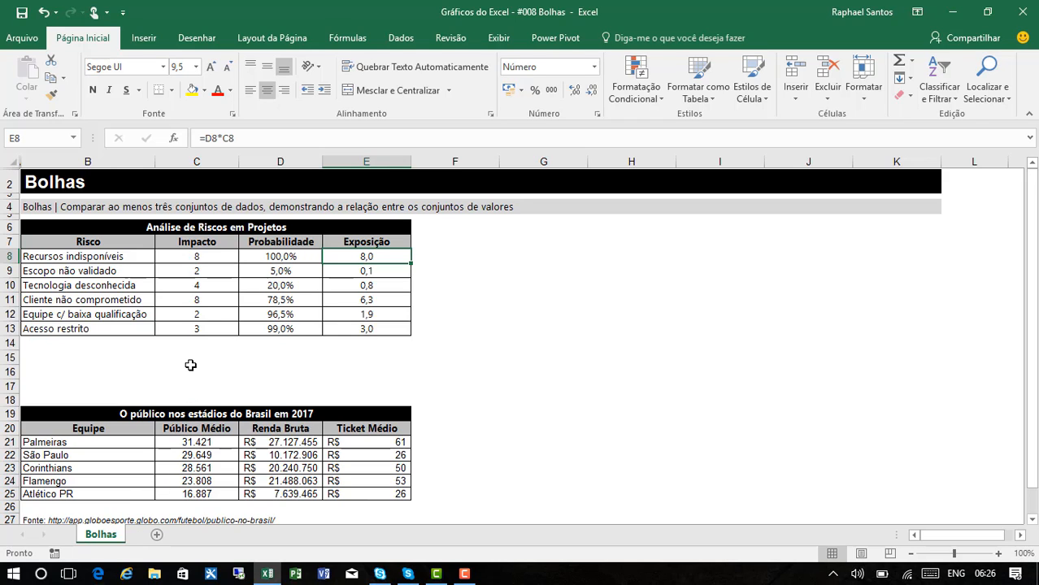
Step: Try a 2-D bubble chart built from the whole risk table, B7:E13, placed beside the table, and delete it
{"action": "left_click_drag", "start_coordinate": [147, 243], "coordinate": [358, 348]}
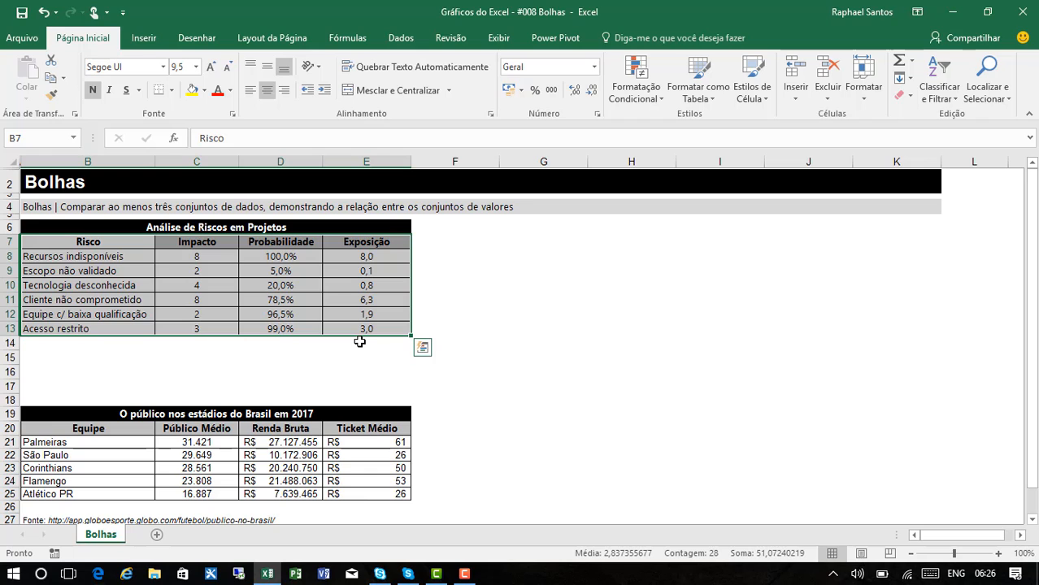
{"action": "left_click", "coordinate": [145, 38]}
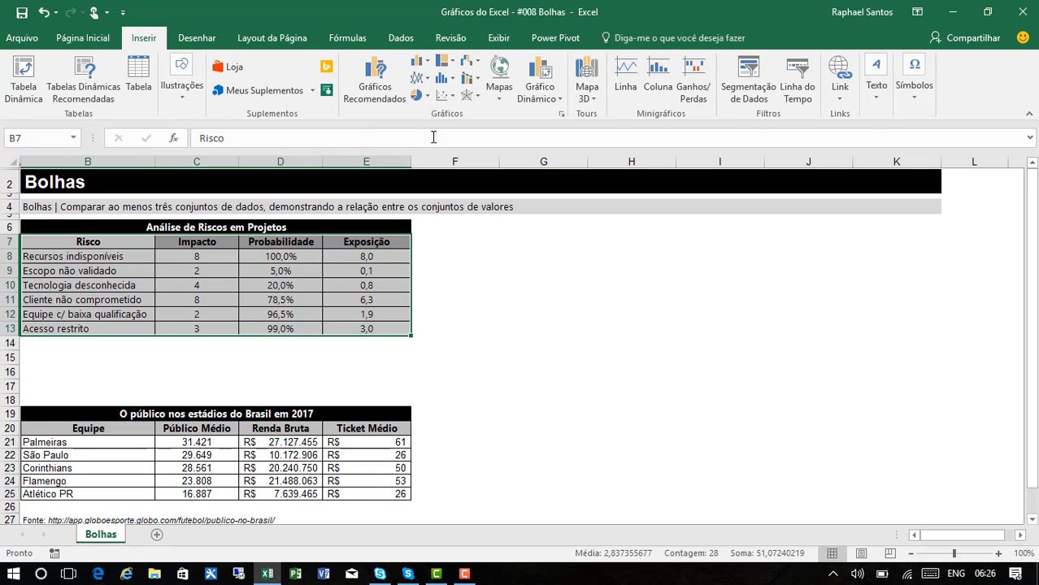
{"action": "left_click", "coordinate": [454, 98]}
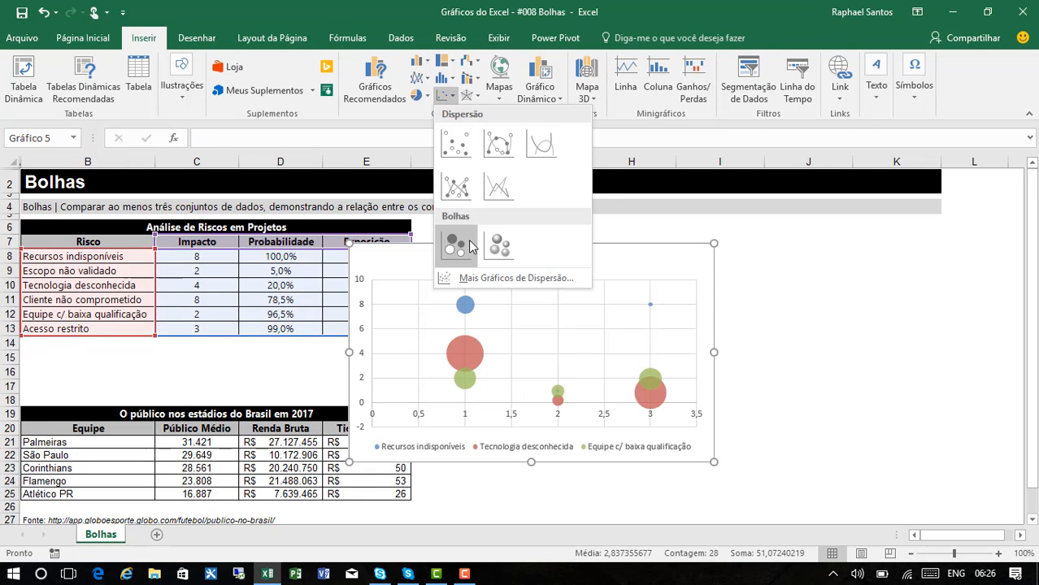
{"action": "left_click", "coordinate": [465, 247]}
{"action": "left_click_drag", "start_coordinate": [465, 248], "coordinate": [529, 230]}
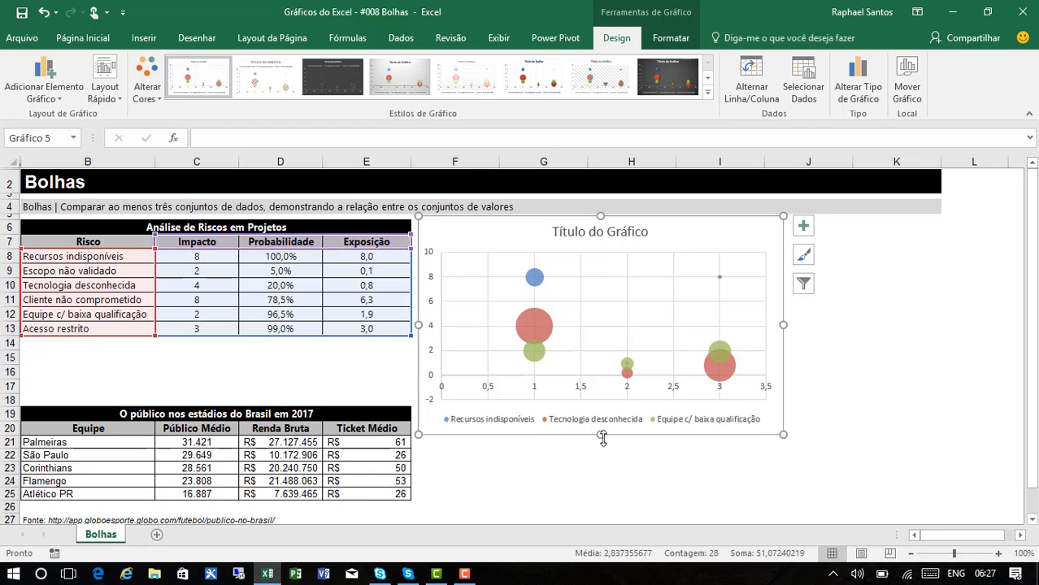
{"action": "mouse_move", "coordinate": [538, 319]}
{"action": "key", "text": "Delete"}
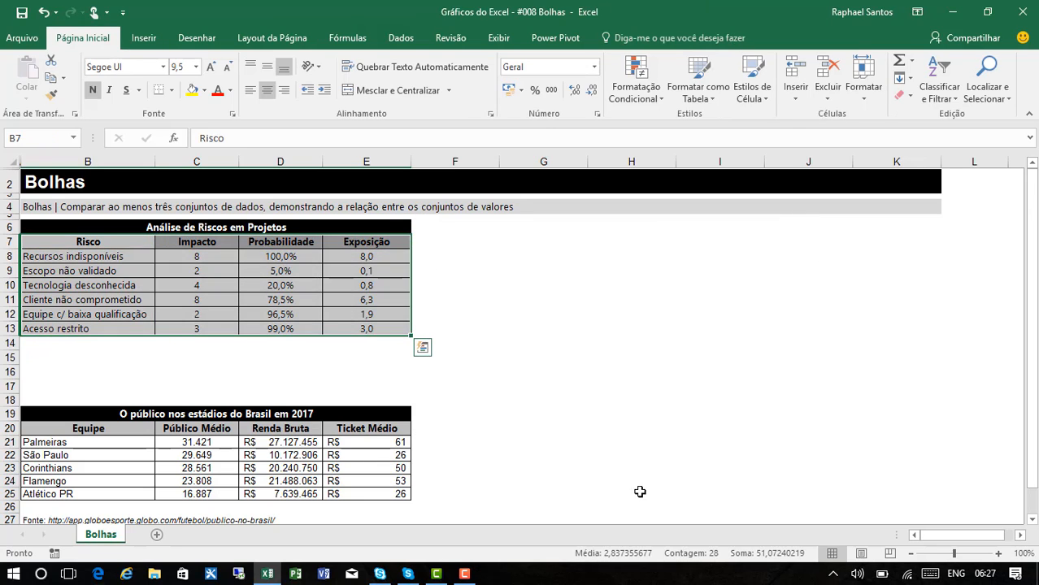
Step: Insert a 2-D bubble chart from C7:E13, place it beside the risk table and reduce its height
{"action": "left_click_drag", "start_coordinate": [213, 242], "coordinate": [371, 329]}
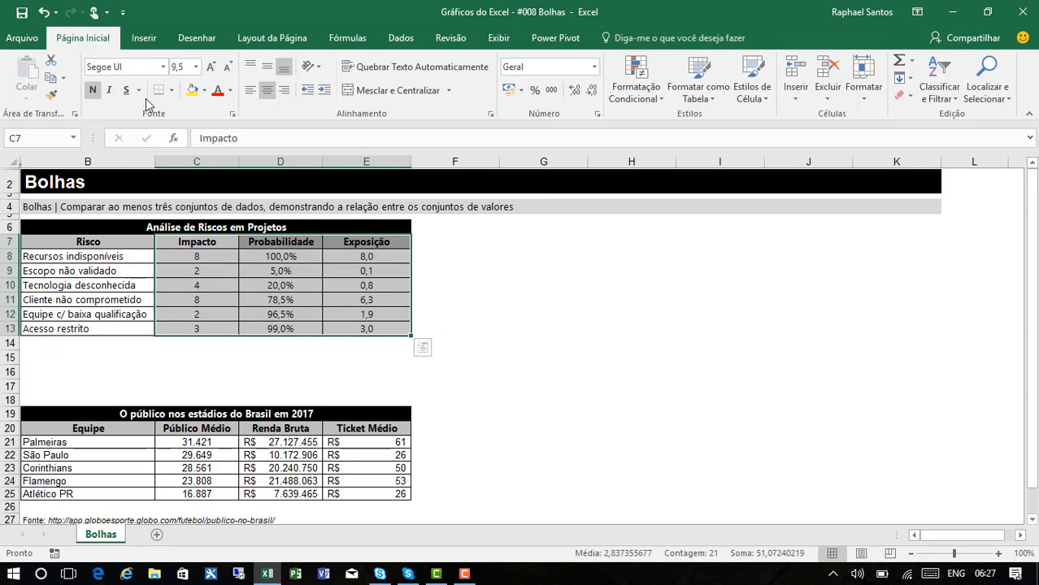
{"action": "left_click", "coordinate": [145, 39]}
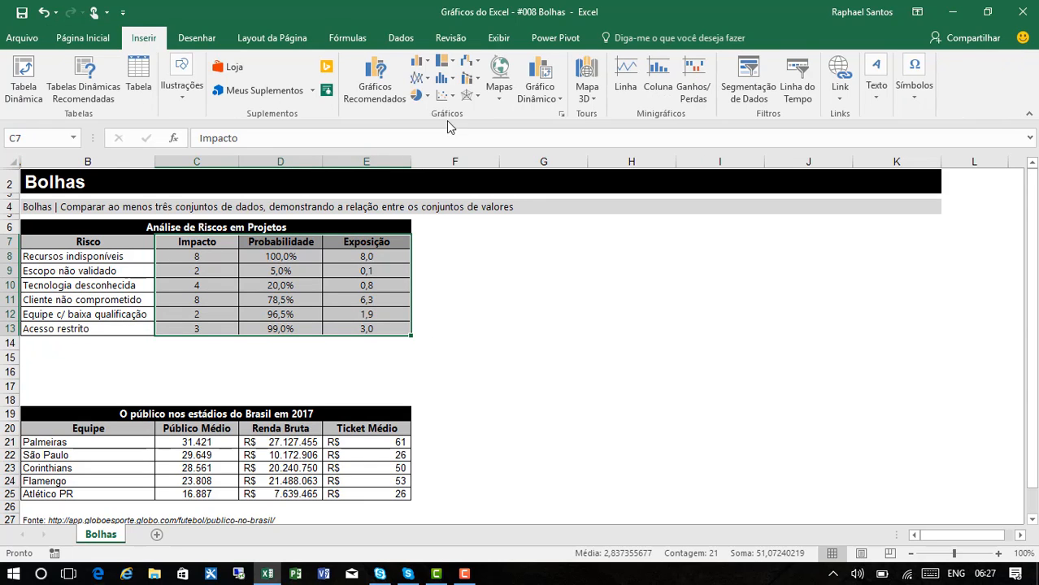
{"action": "left_click", "coordinate": [448, 95]}
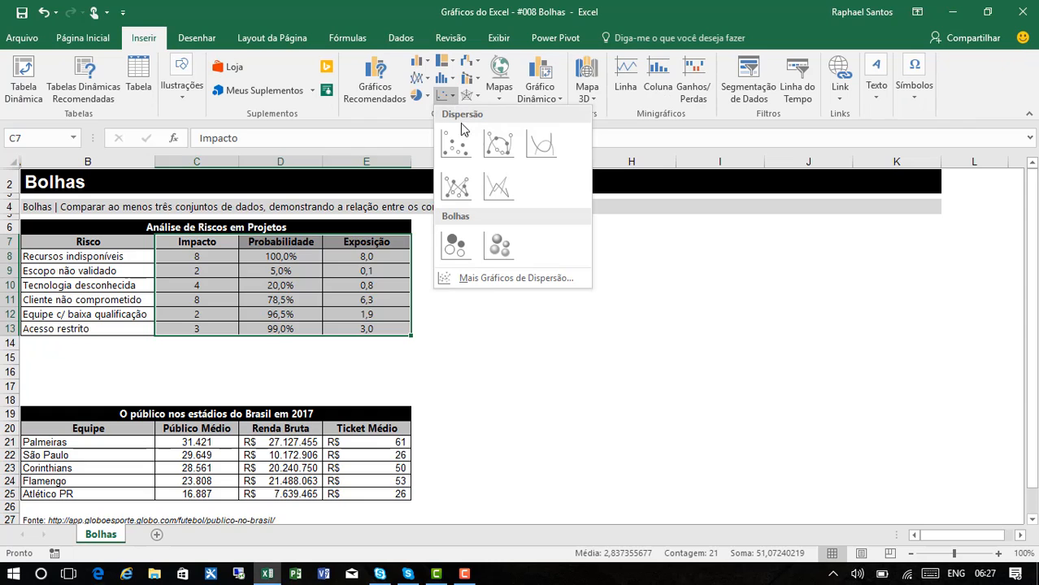
{"action": "left_click", "coordinate": [457, 251]}
{"action": "left_click_drag", "start_coordinate": [471, 259], "coordinate": [510, 228]}
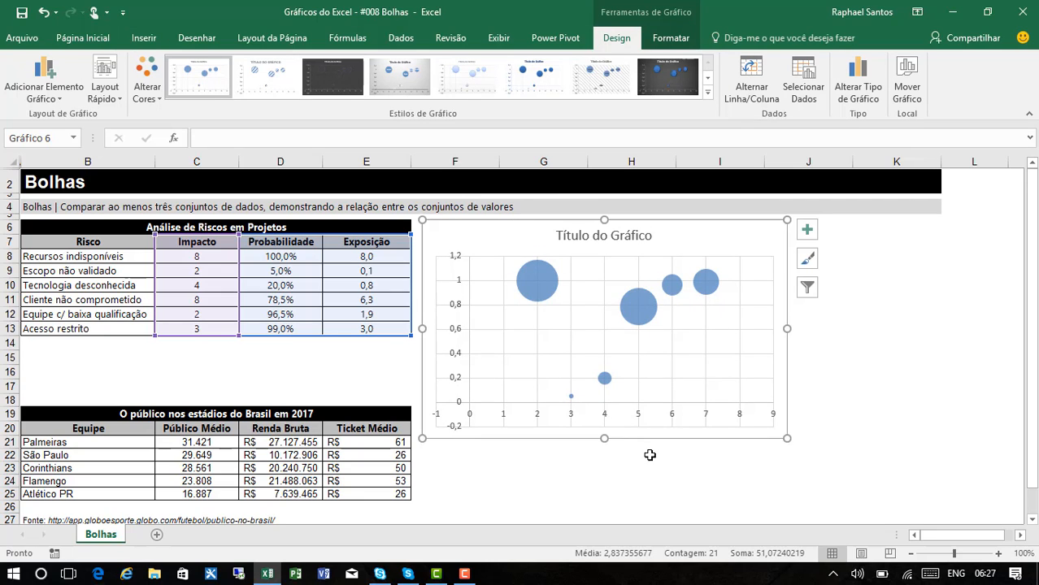
{"action": "left_click_drag", "start_coordinate": [603, 437], "coordinate": [603, 405]}
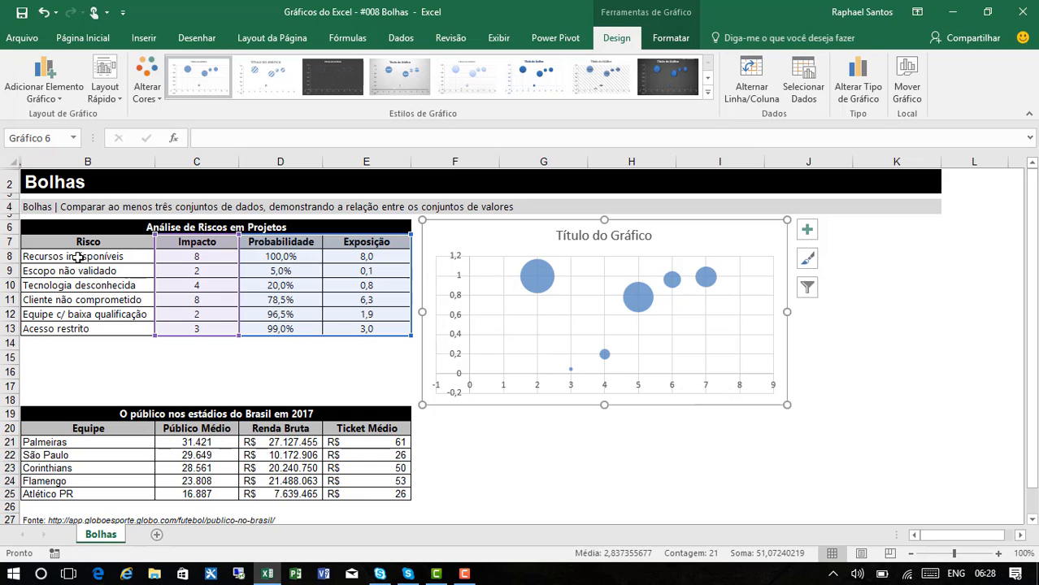
Step: Add a legend on the right side of the bubble chart, and delete the whole chart
{"action": "left_click", "coordinate": [73, 107]}
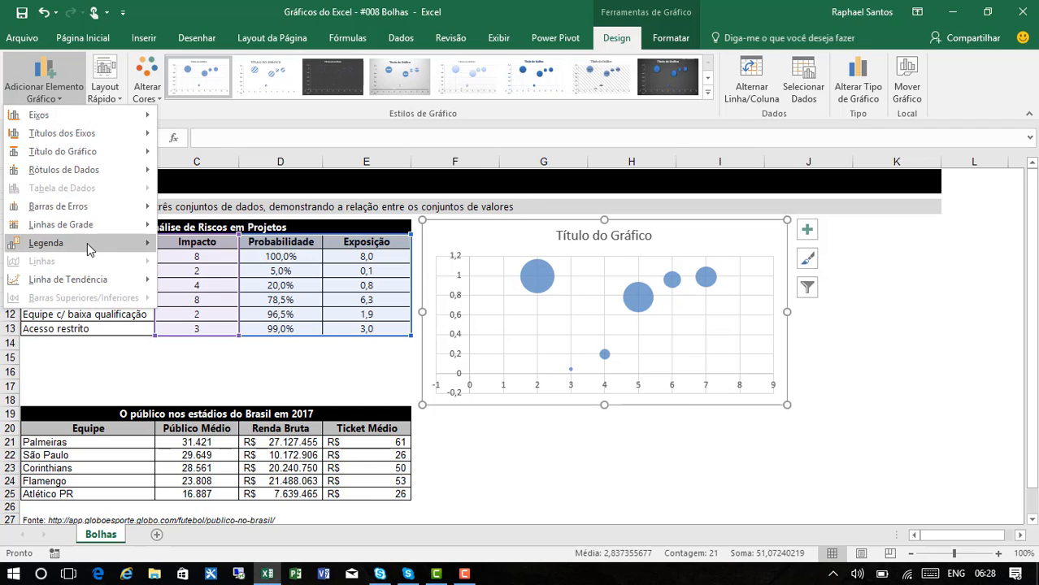
{"action": "mouse_move", "coordinate": [89, 248]}
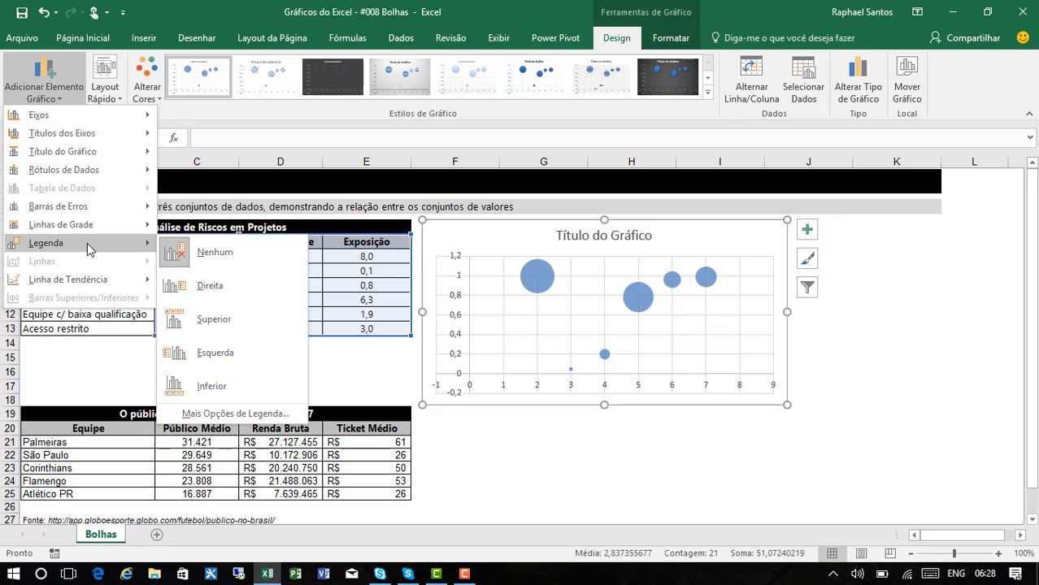
{"action": "left_click", "coordinate": [206, 286]}
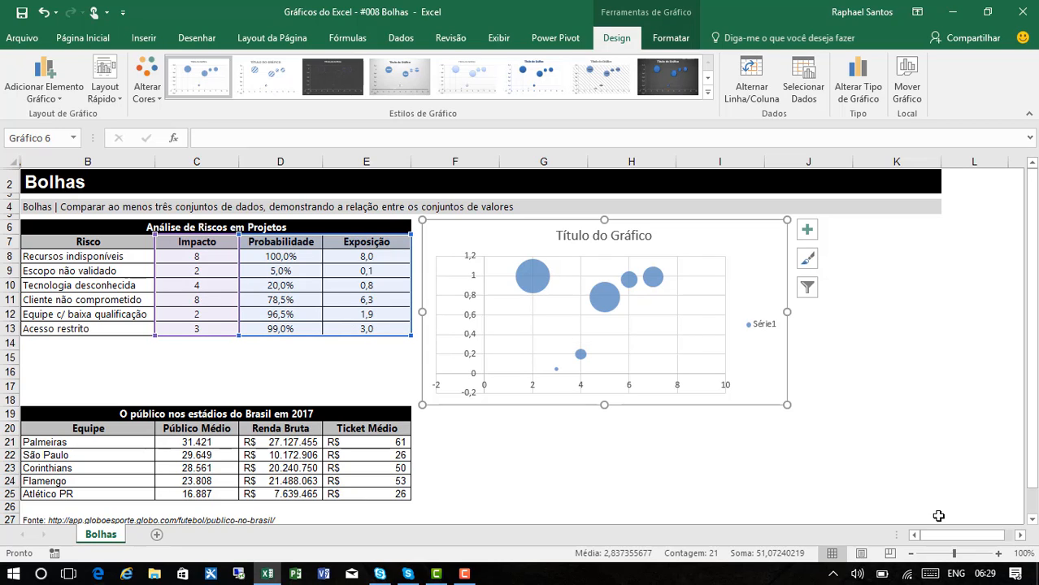
{"action": "key", "text": "Delete"}
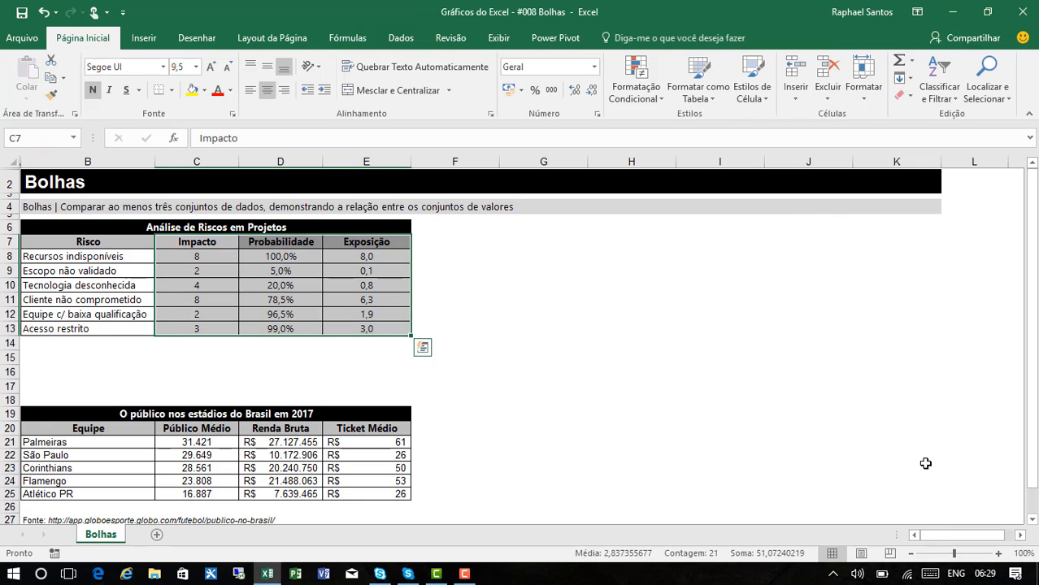
Step: Insert an empty 2-D bubble chart from a blank cell, place it beside the risk table and reduce its height
{"action": "left_click", "coordinate": [445, 243]}
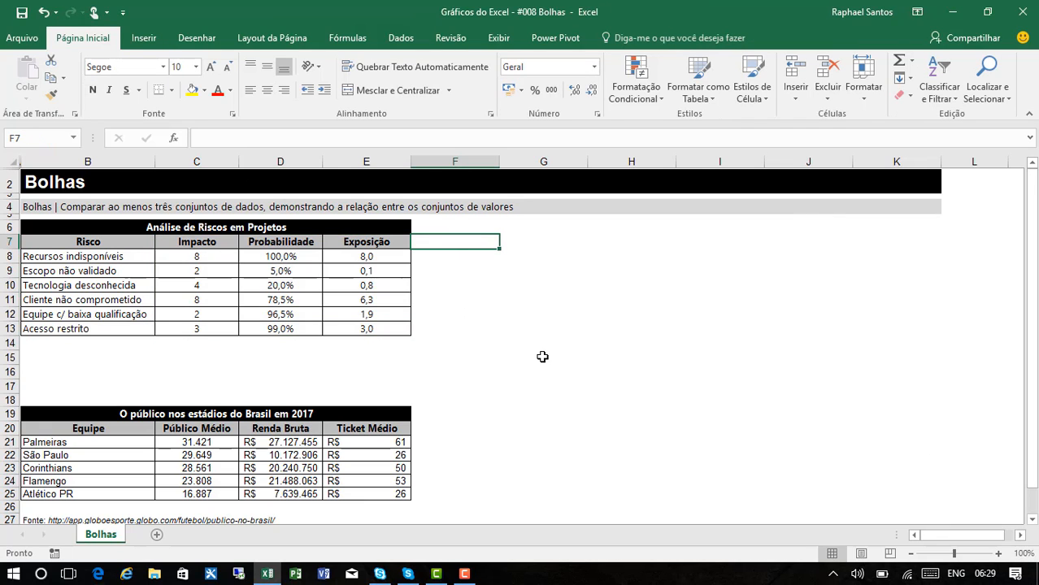
{"action": "left_click", "coordinate": [526, 244]}
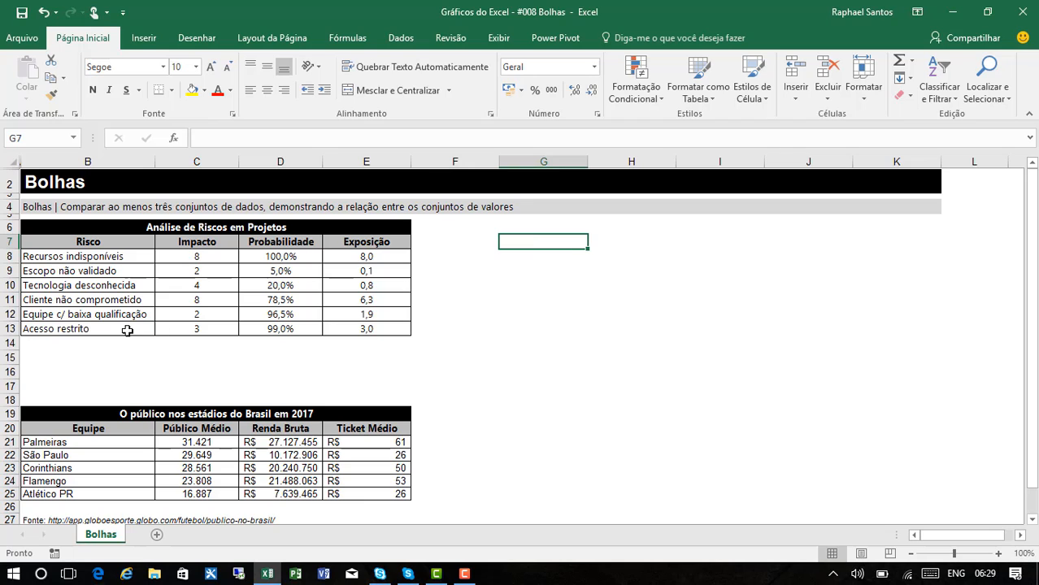
{"action": "left_click", "coordinate": [144, 37]}
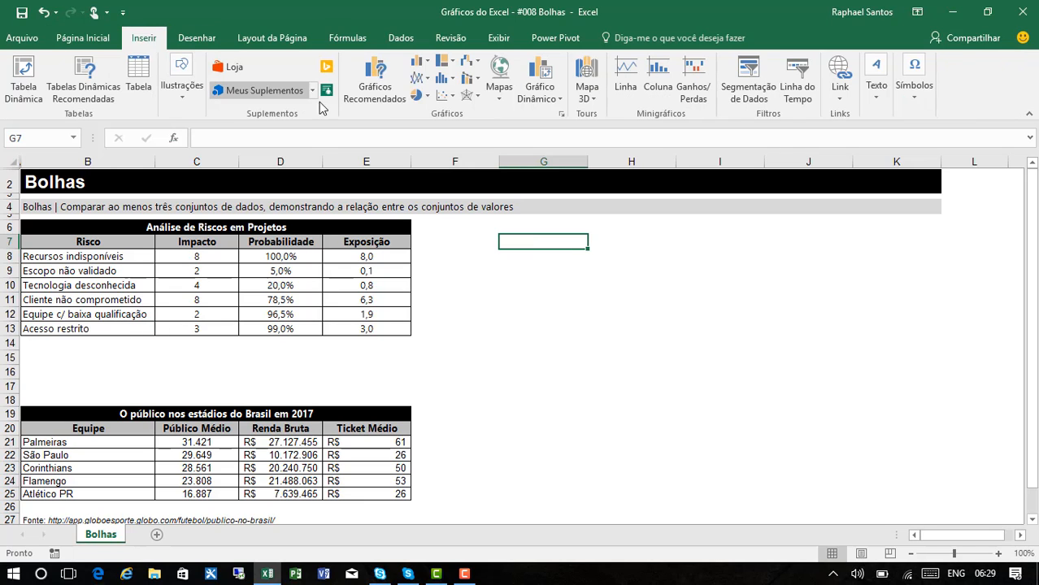
{"action": "left_click", "coordinate": [446, 96]}
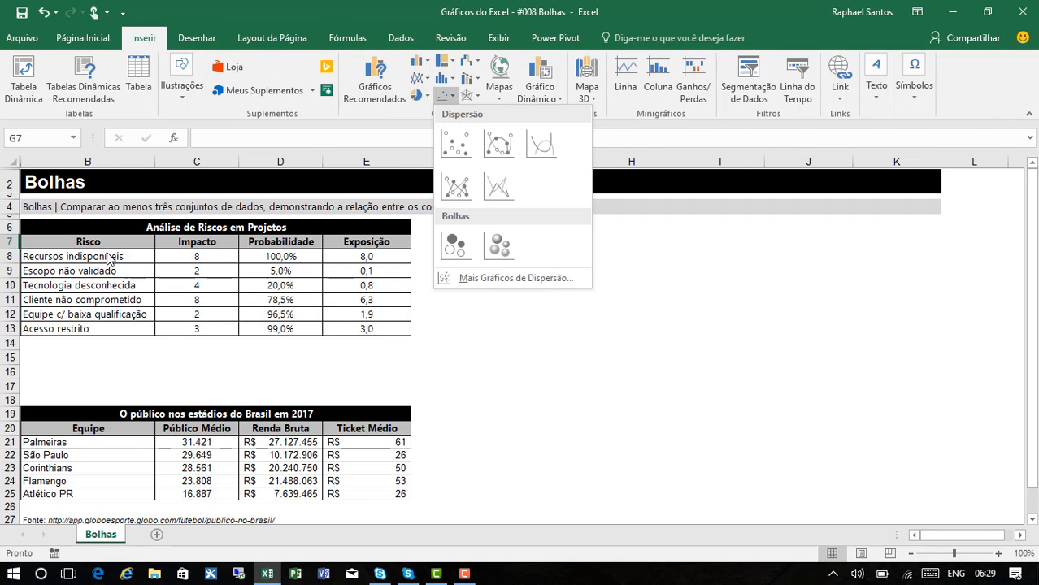
{"action": "left_click", "coordinate": [457, 244]}
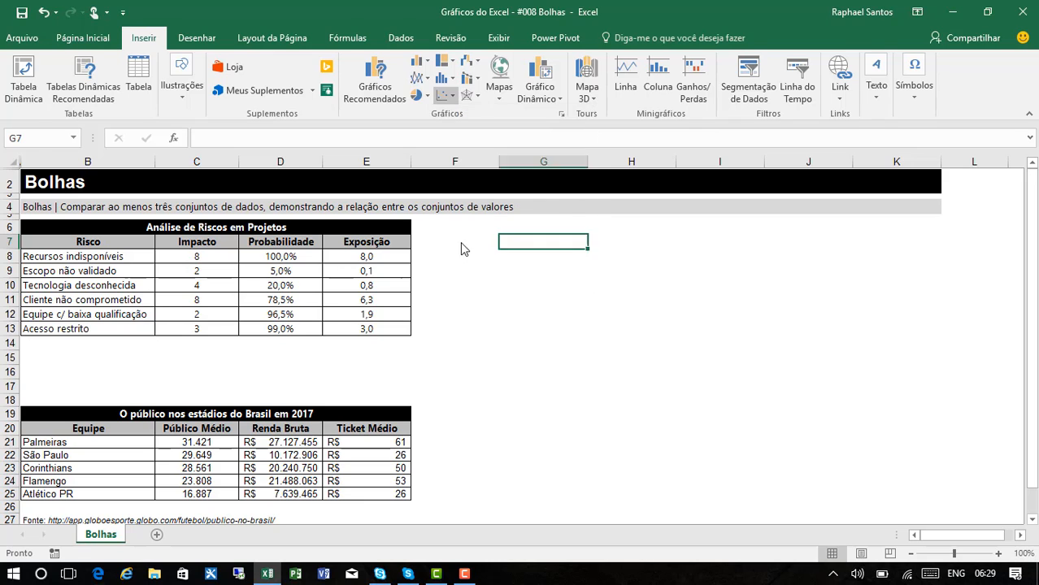
{"action": "left_click_drag", "start_coordinate": [600, 260], "coordinate": [655, 238]}
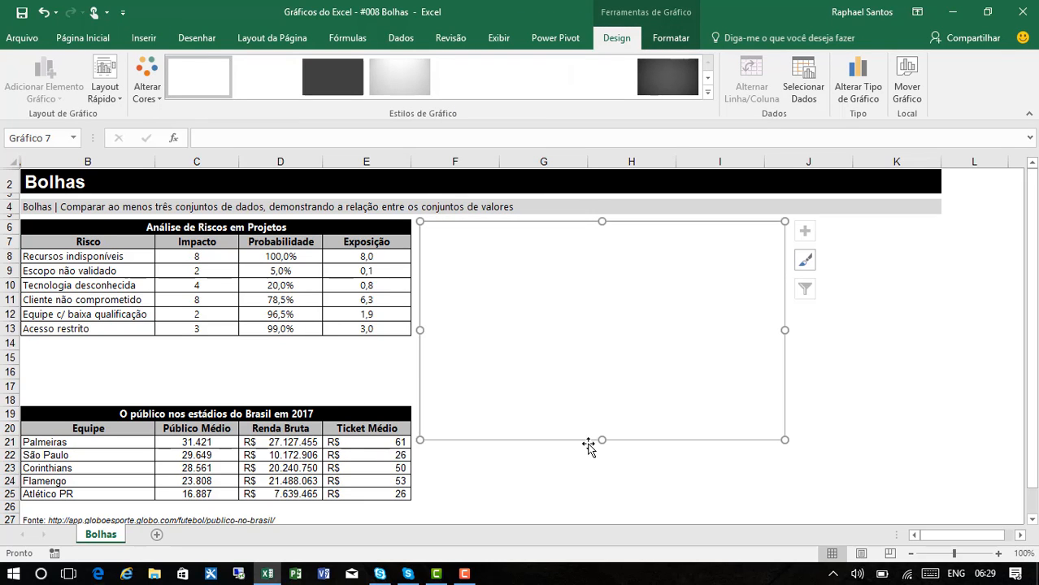
{"action": "left_click_drag", "start_coordinate": [602, 439], "coordinate": [610, 396]}
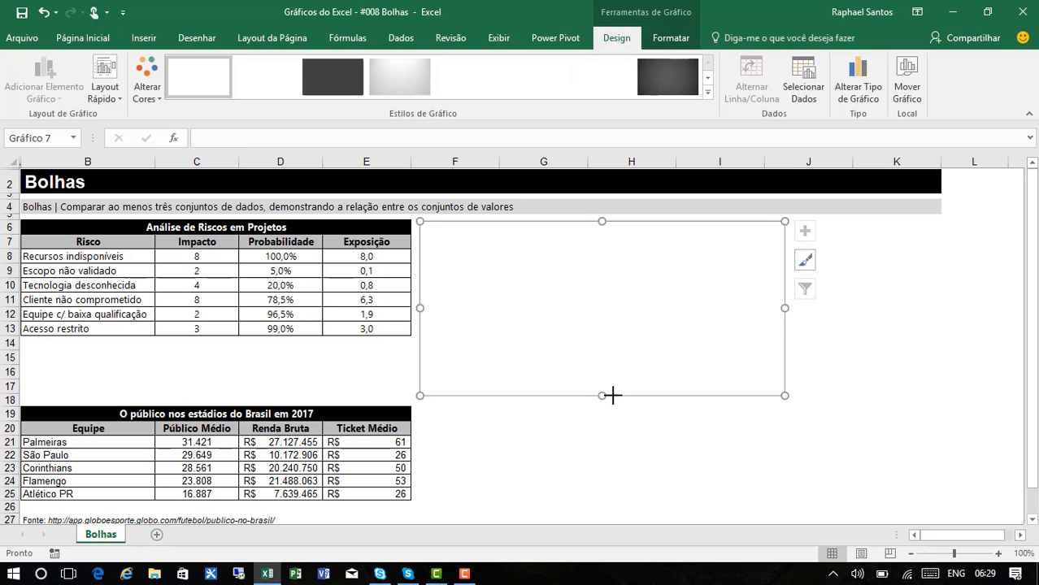
Step: Add a new data series to the empty chart's data source, with its name linked to cell B8
{"action": "right_click", "coordinate": [560, 280]}
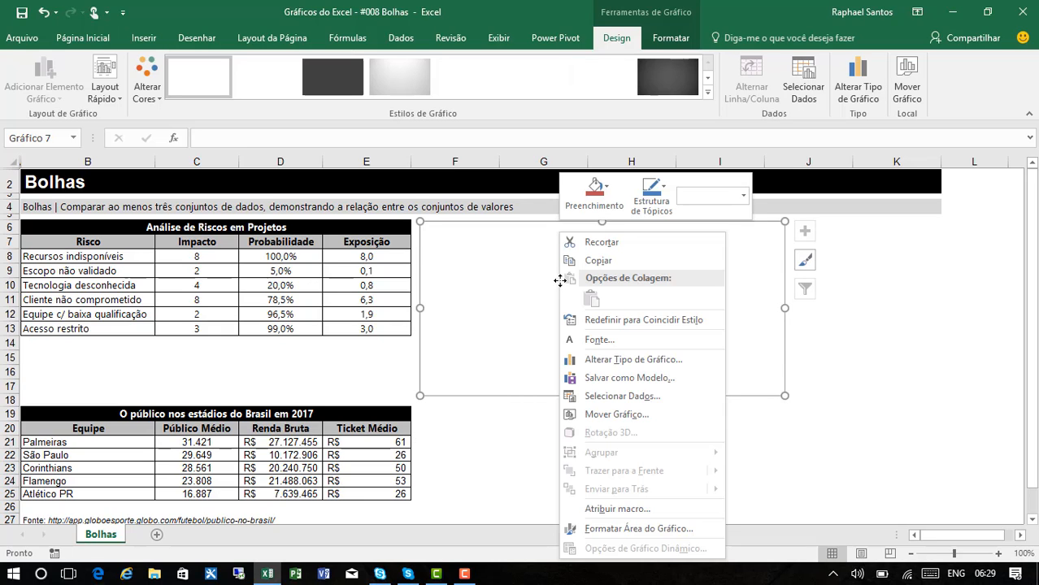
{"action": "left_click", "coordinate": [623, 397]}
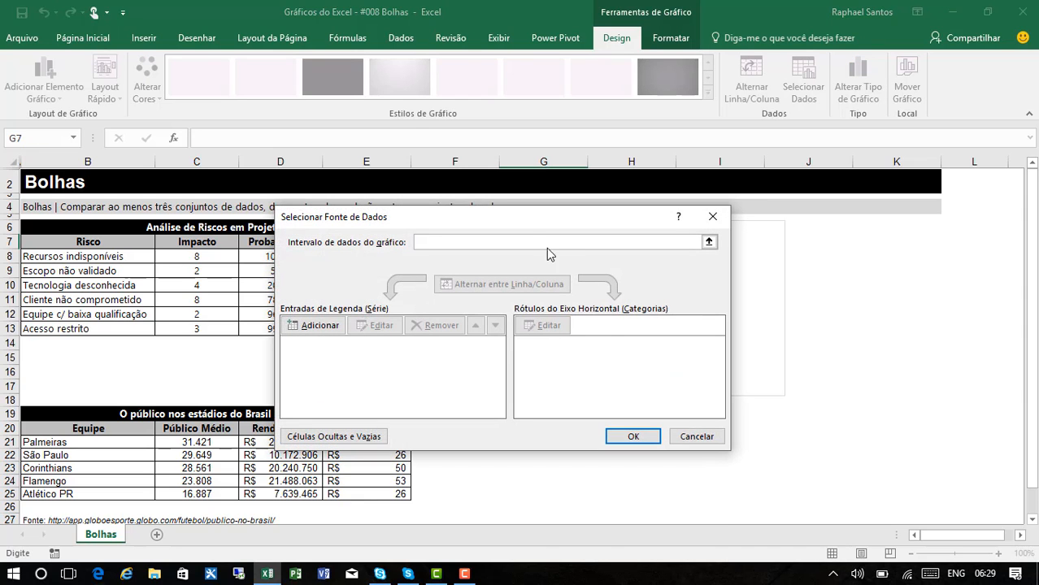
{"action": "left_click_drag", "start_coordinate": [519, 216], "coordinate": [665, 218]}
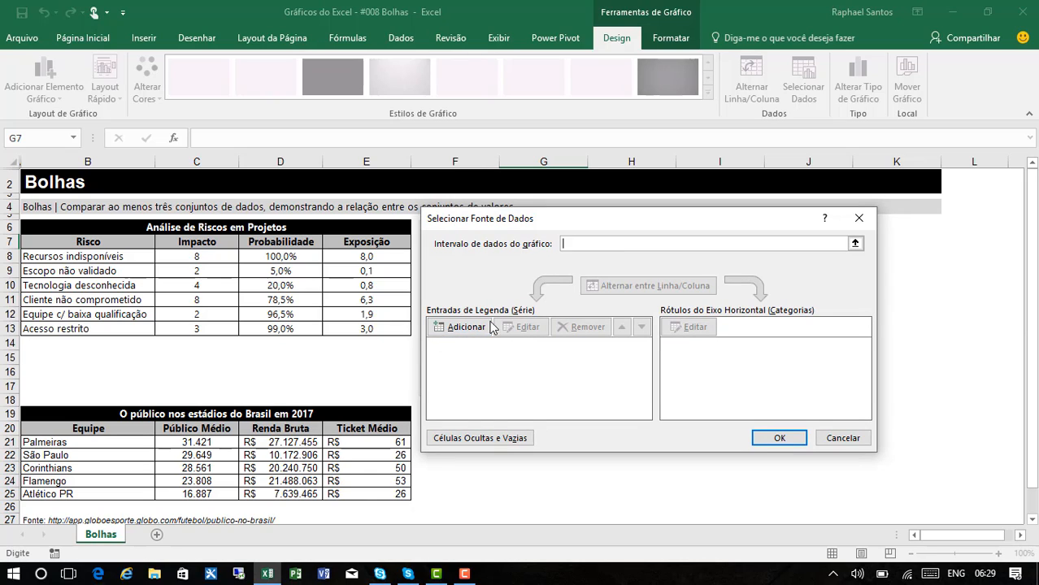
{"action": "left_click", "coordinate": [466, 333]}
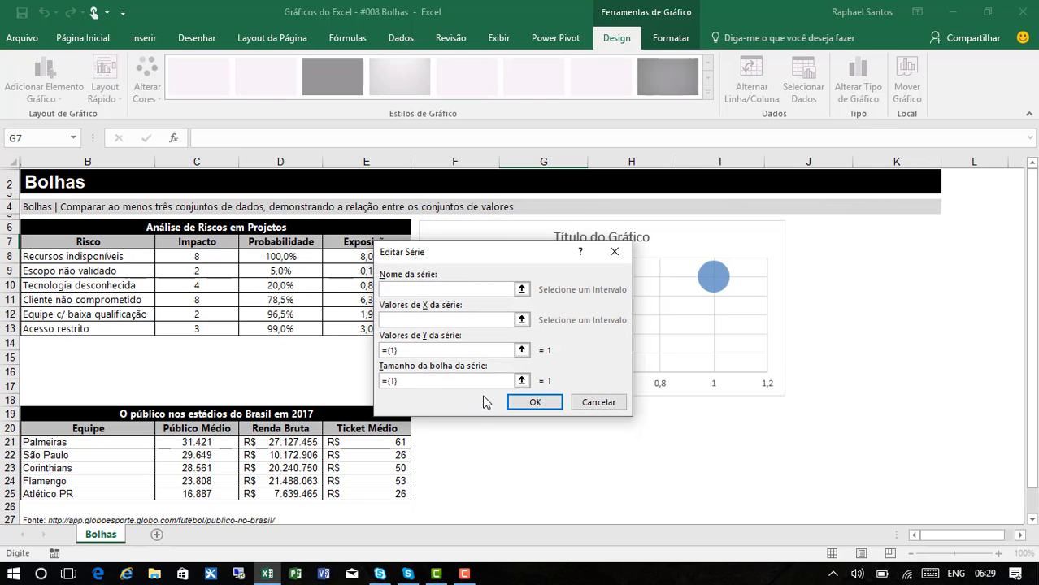
{"action": "left_click_drag", "start_coordinate": [504, 246], "coordinate": [546, 231]}
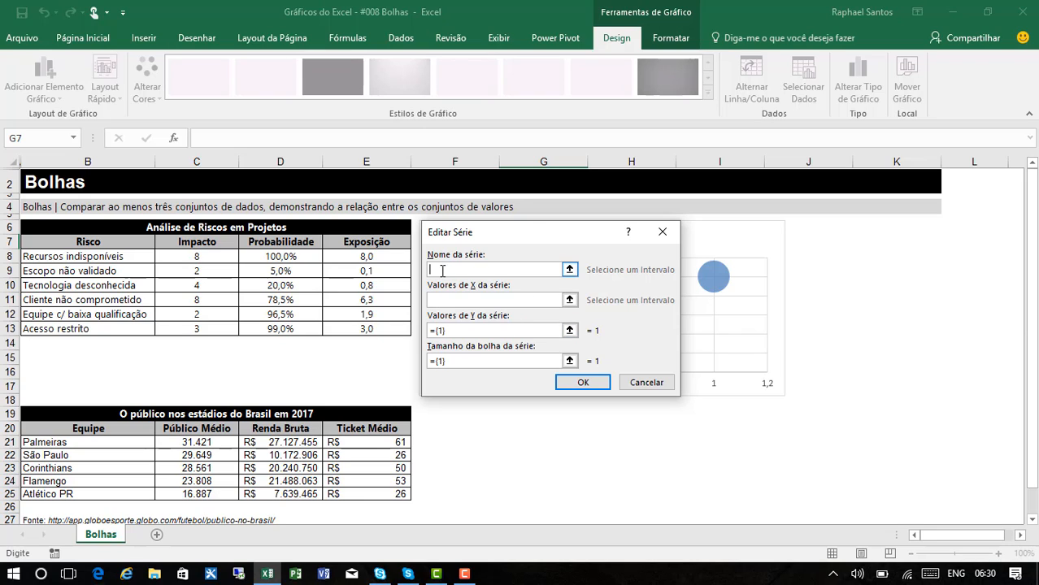
{"action": "left_click", "coordinate": [110, 258]}
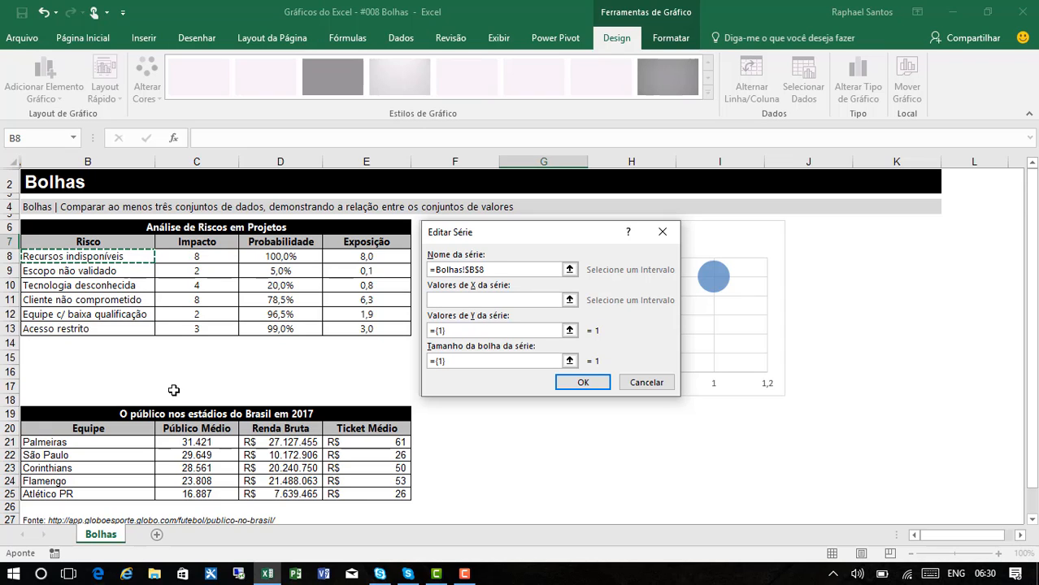
{"action": "key", "text": "Tab"}
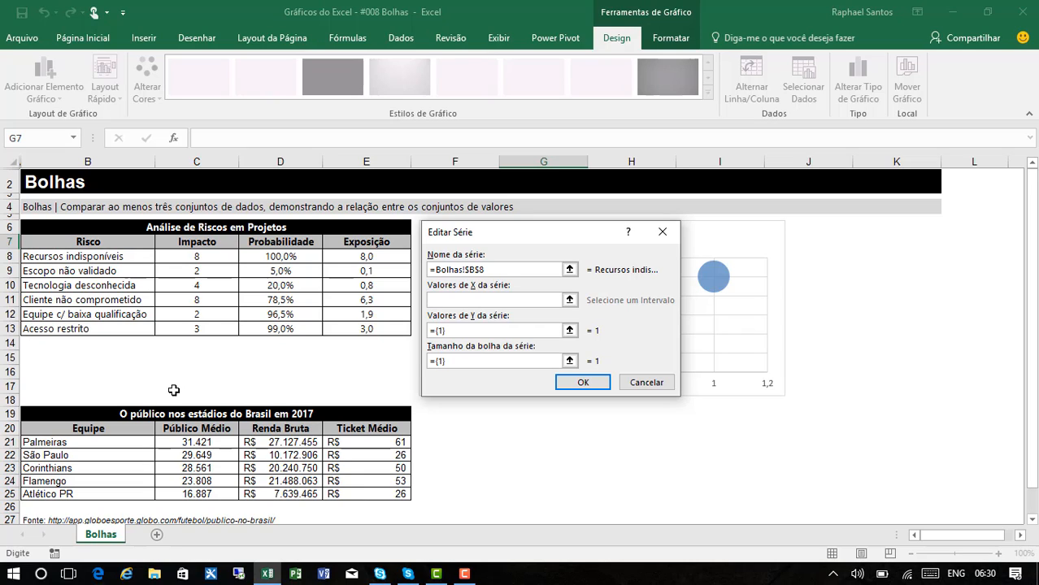
Step: Link the new series' X values to C8, Y values to D8 and bubble size to E8, and apply the data source
{"action": "left_click", "coordinate": [195, 259]}
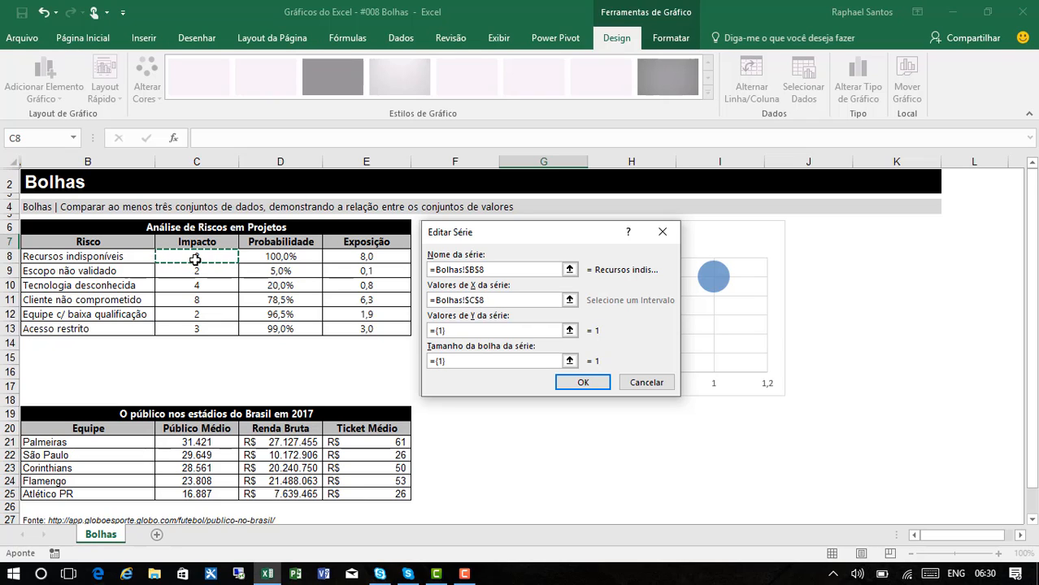
{"action": "key", "text": "Tab"}
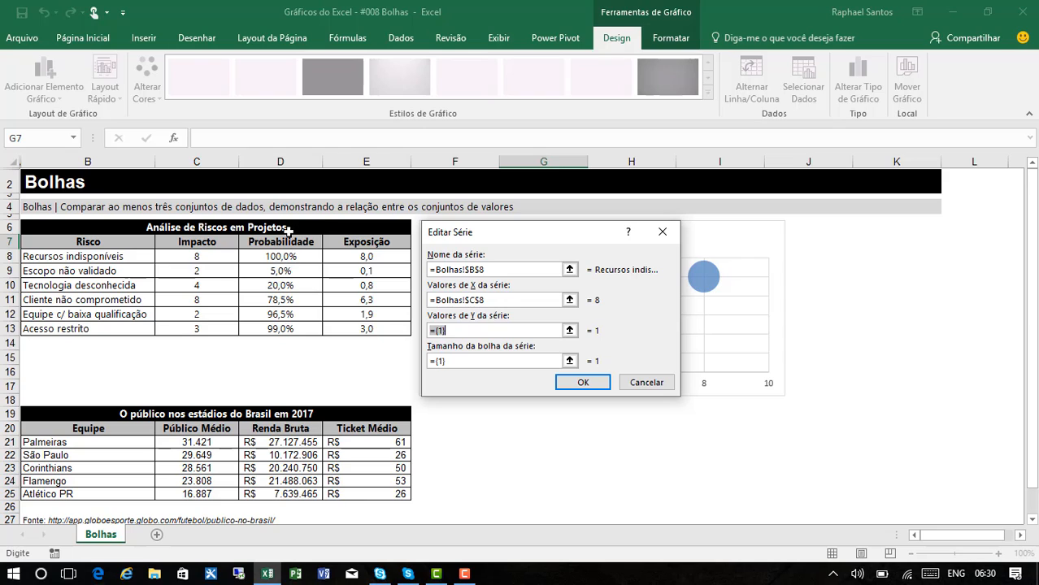
{"action": "left_click", "coordinate": [283, 258]}
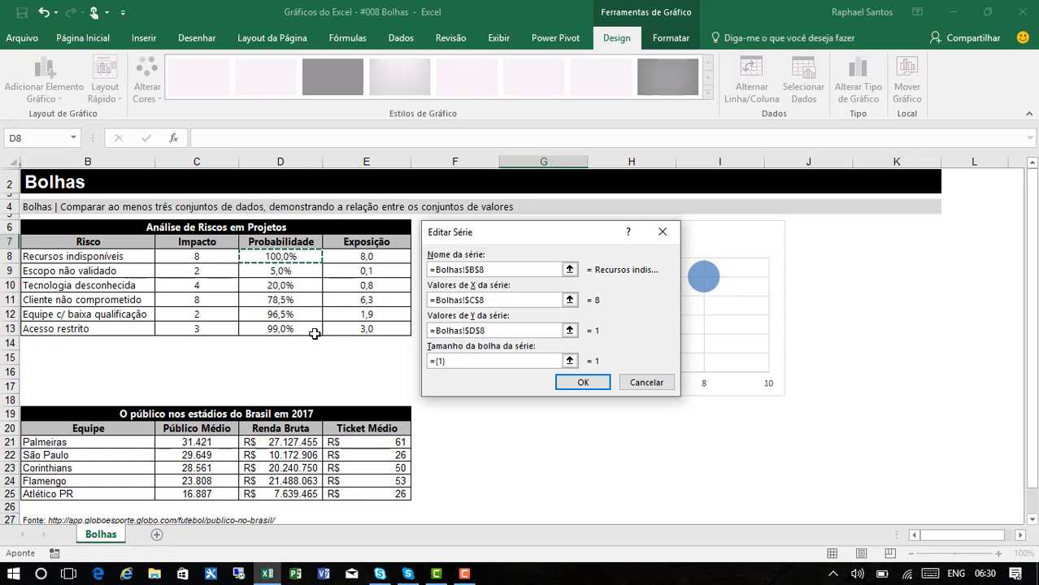
{"action": "key", "text": "Tab"}
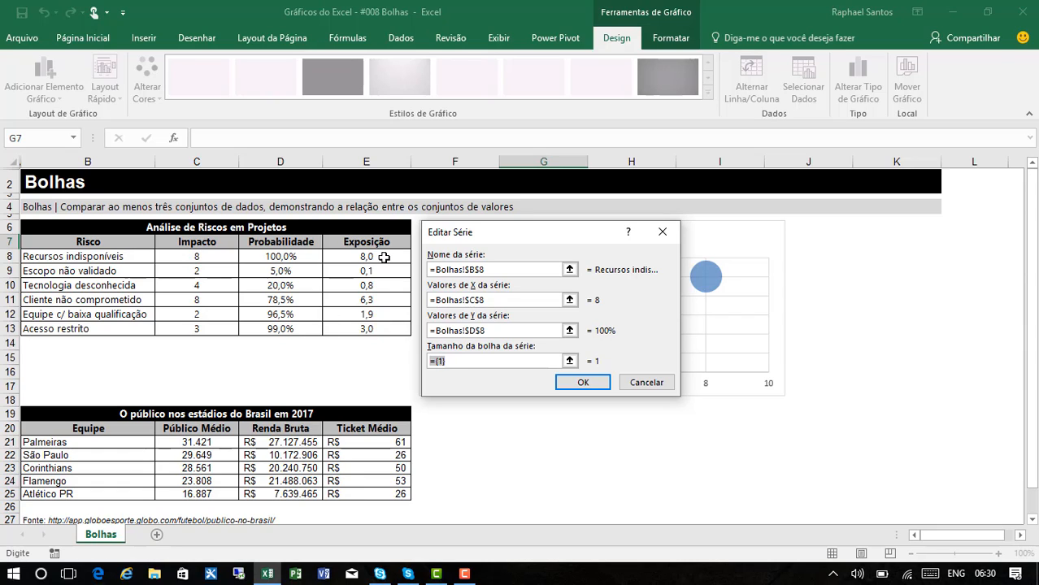
{"action": "left_click", "coordinate": [383, 257]}
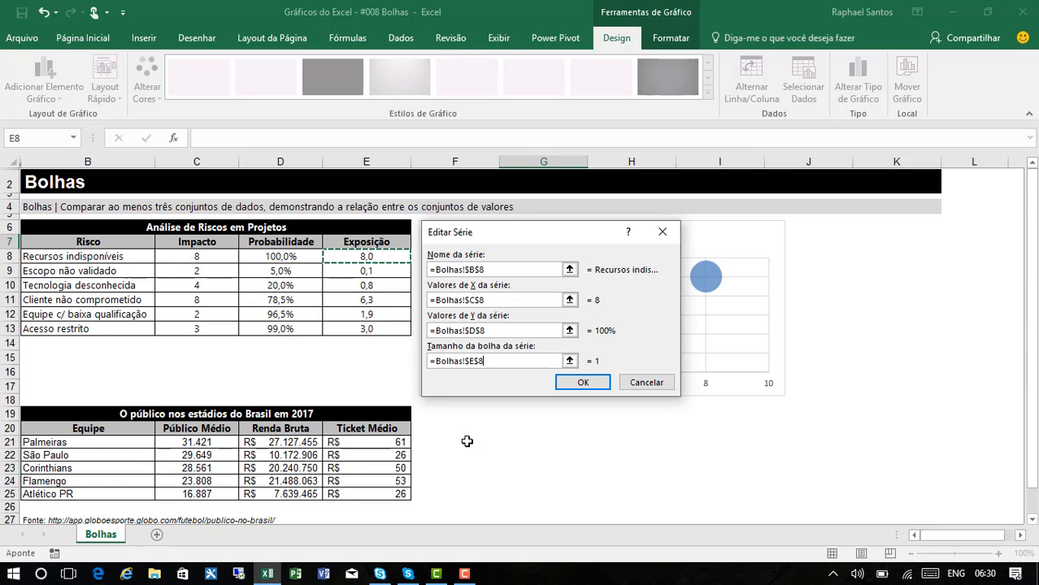
{"action": "left_click", "coordinate": [589, 388]}
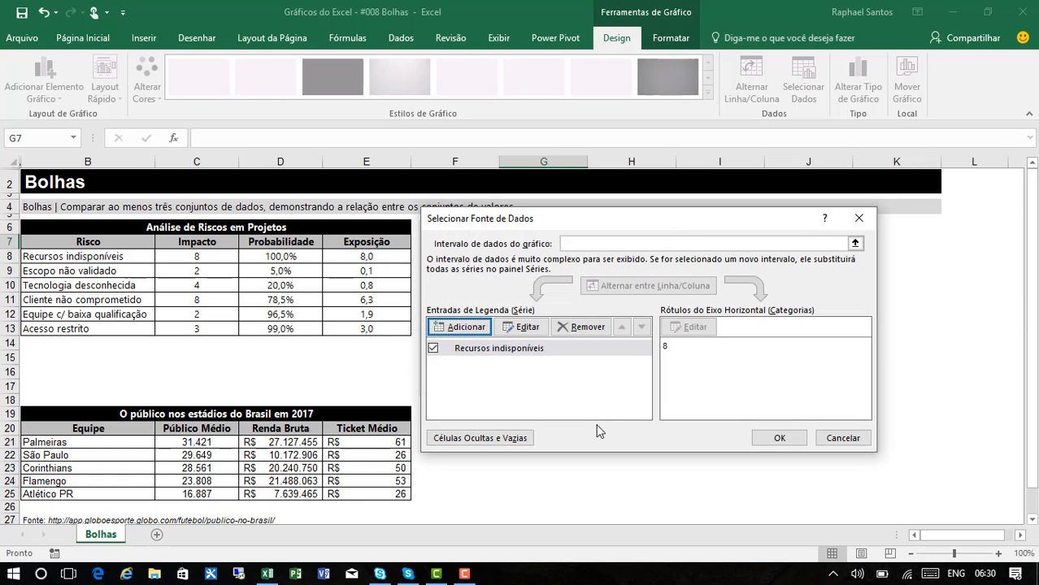
{"action": "left_click", "coordinate": [779, 439]}
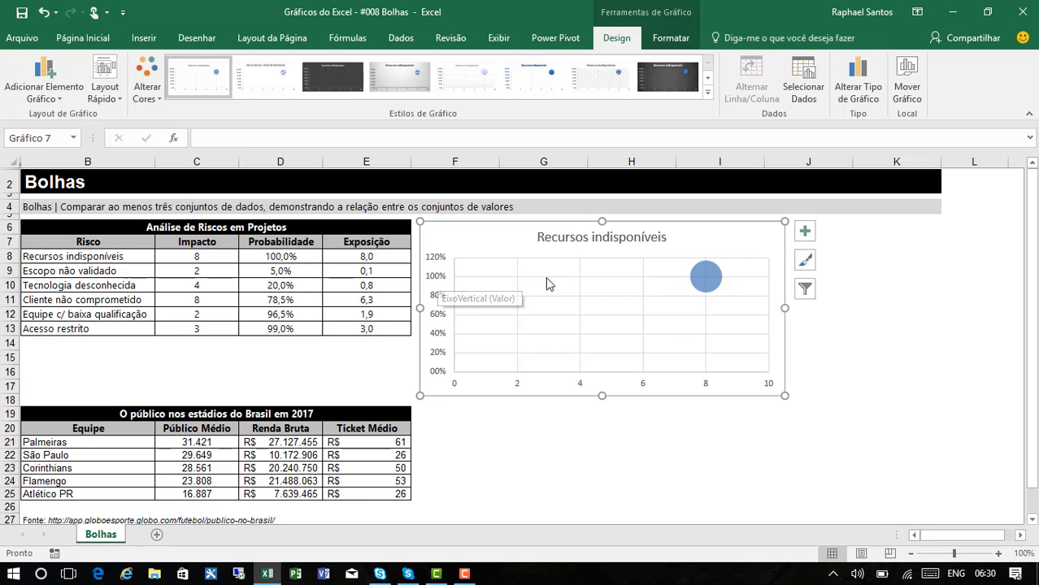
Step: Add a legend on the right side of the bubble chart and widen the chart to about column J
{"action": "mouse_move", "coordinate": [706, 281]}
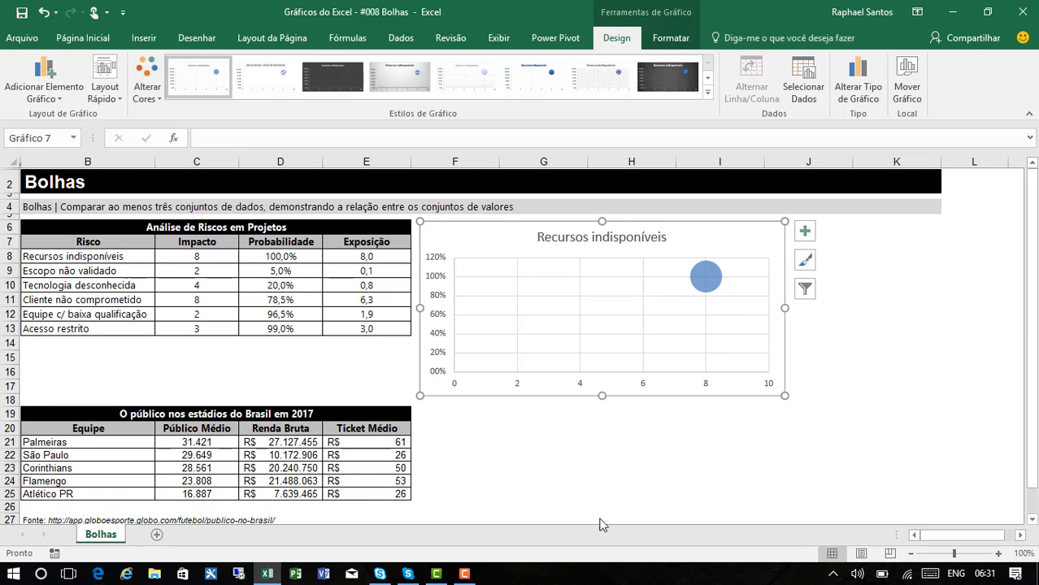
{"action": "left_click", "coordinate": [70, 97]}
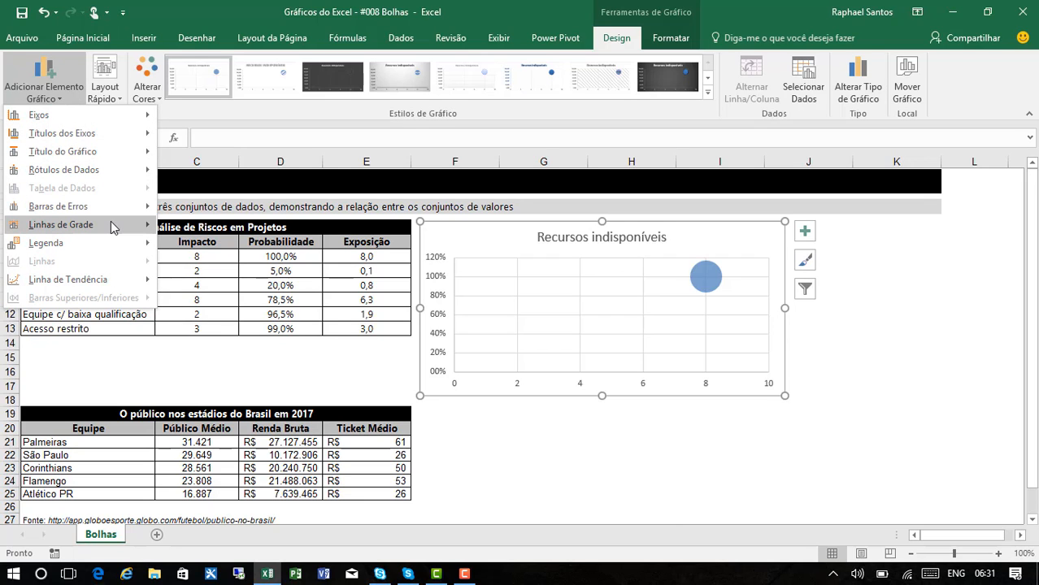
{"action": "mouse_move", "coordinate": [111, 224]}
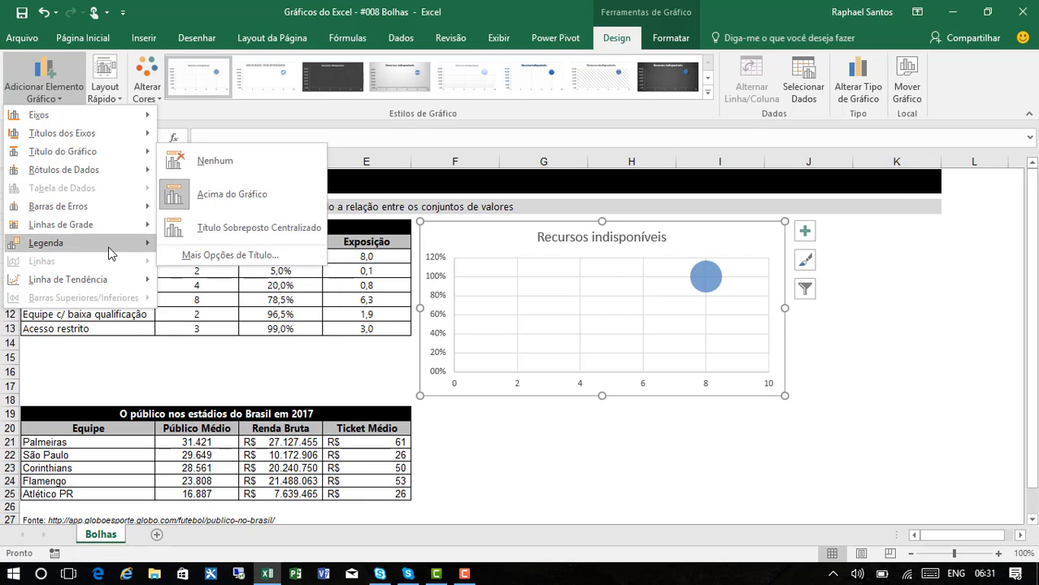
{"action": "mouse_move", "coordinate": [109, 244]}
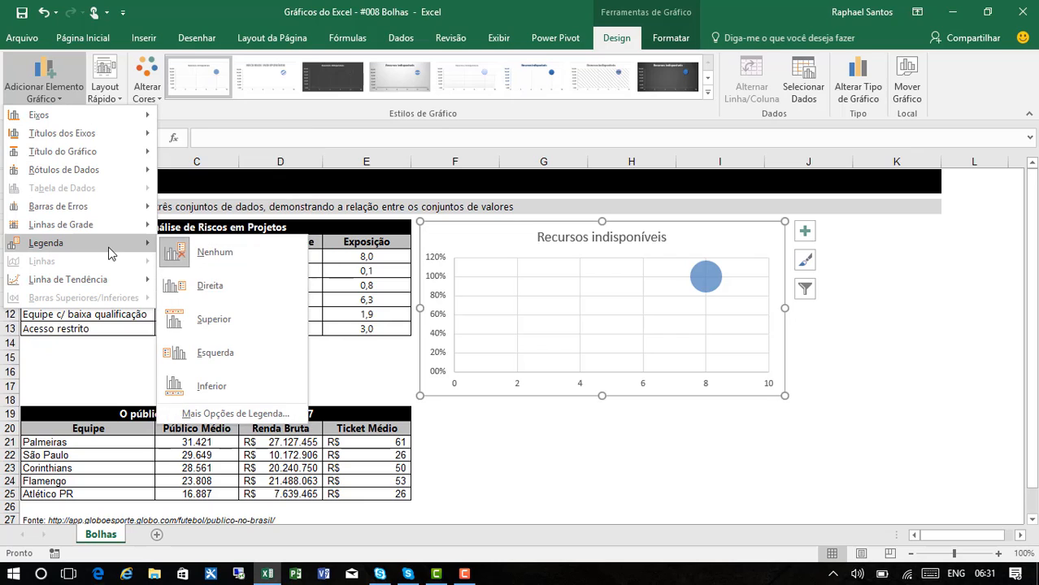
{"action": "left_click", "coordinate": [205, 286]}
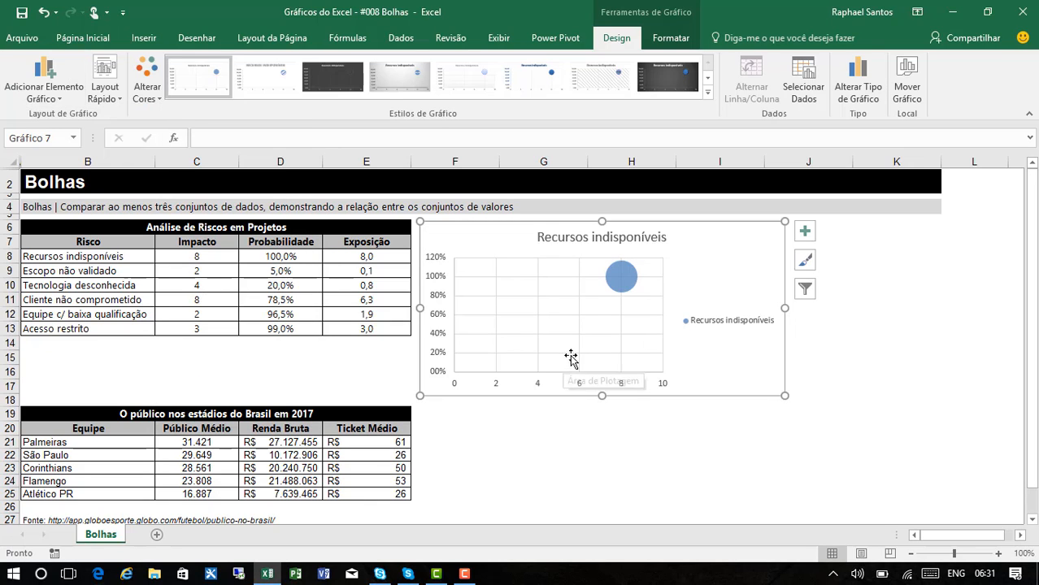
{"action": "mouse_move", "coordinate": [630, 286]}
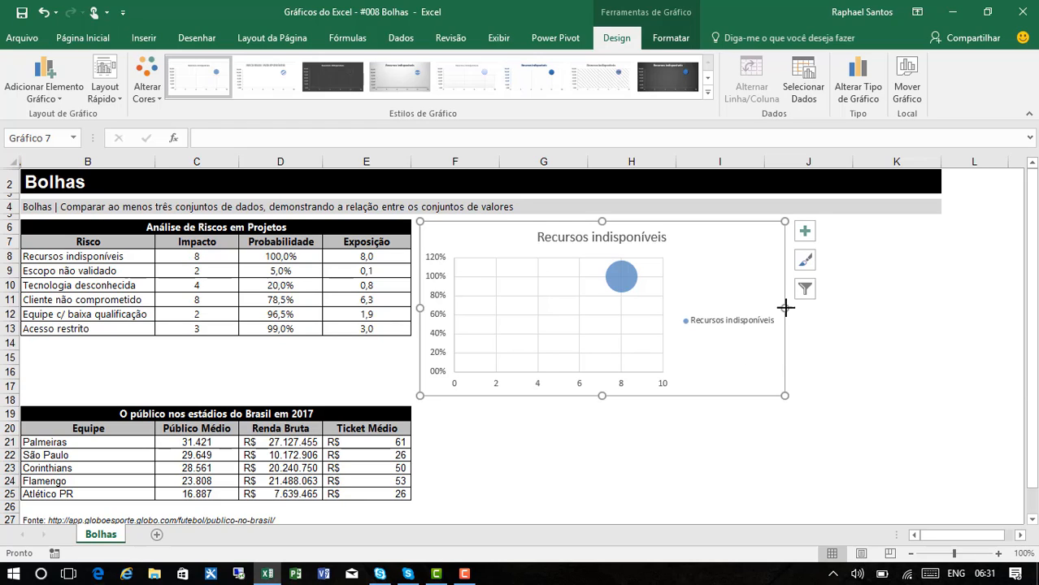
{"action": "left_click_drag", "start_coordinate": [785, 307], "coordinate": [863, 308]}
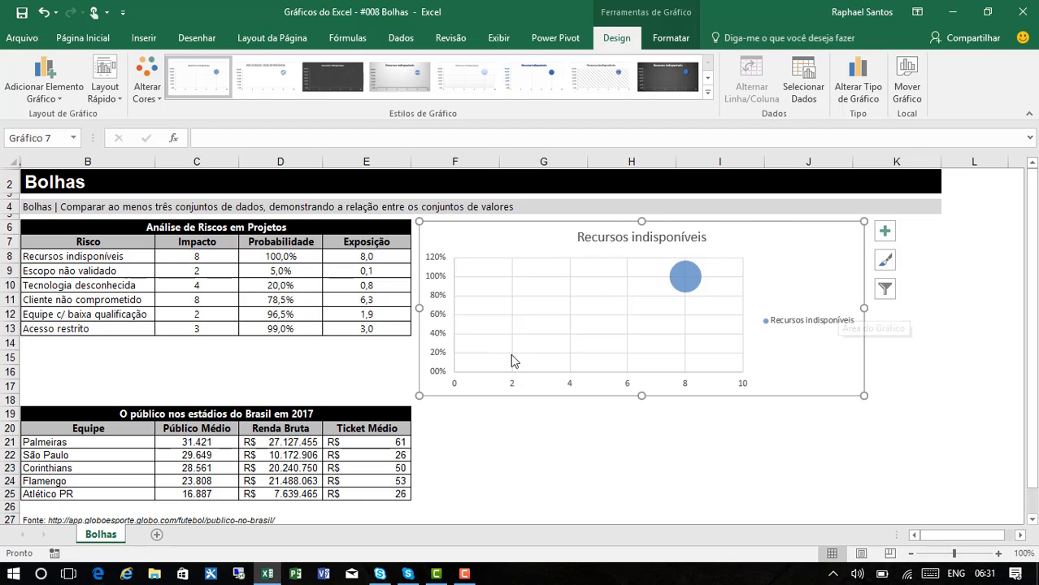
Step: Add a data series named from B9, with X values C9, Y values D9 and bubble size E9, and apply the data source
{"action": "right_click", "coordinate": [766, 244]}
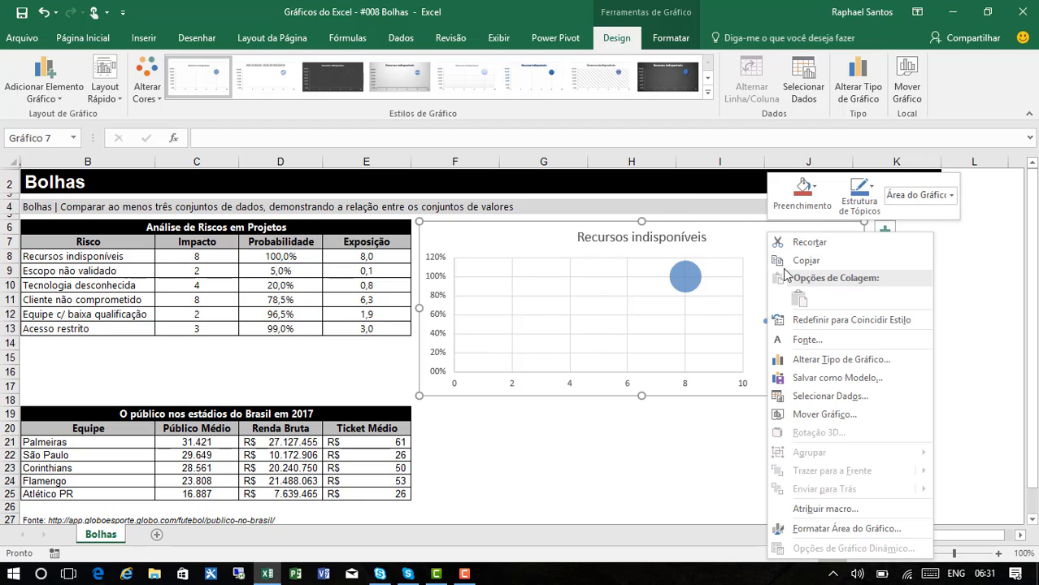
{"action": "left_click", "coordinate": [829, 397]}
{"action": "left_click", "coordinate": [460, 327]}
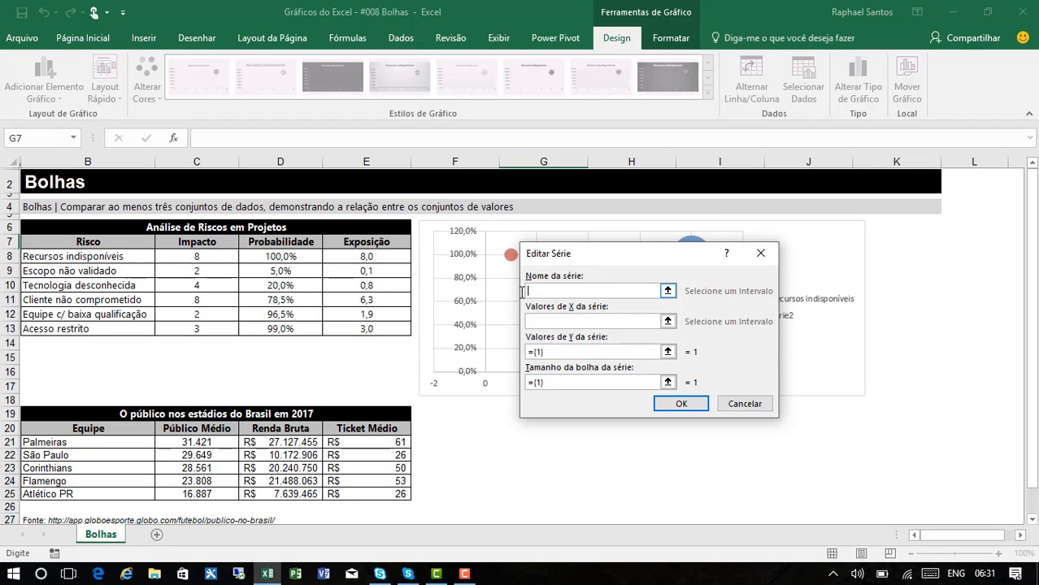
{"action": "left_click", "coordinate": [108, 271]}
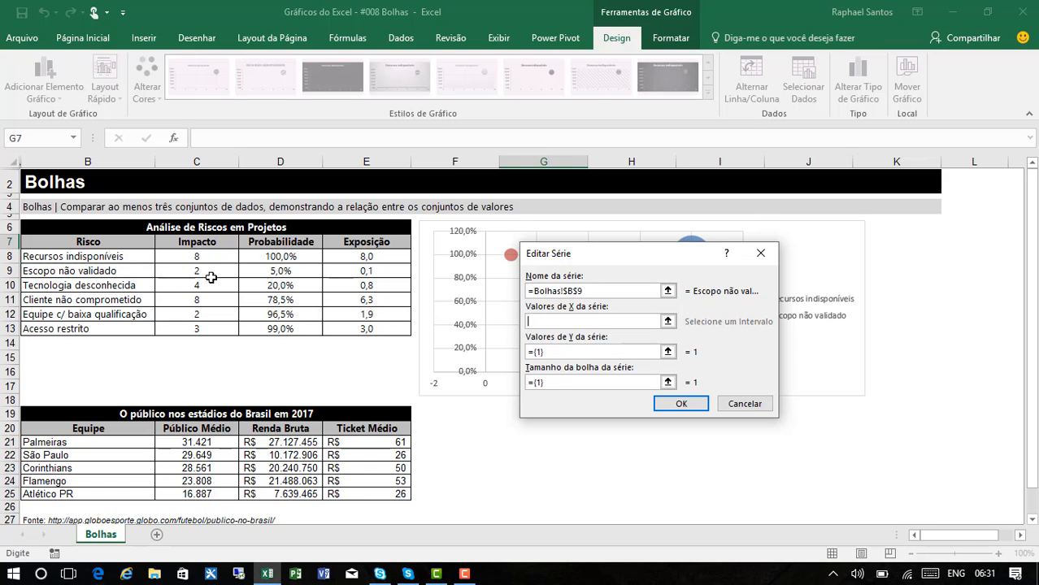
{"action": "left_click", "coordinate": [214, 271]}
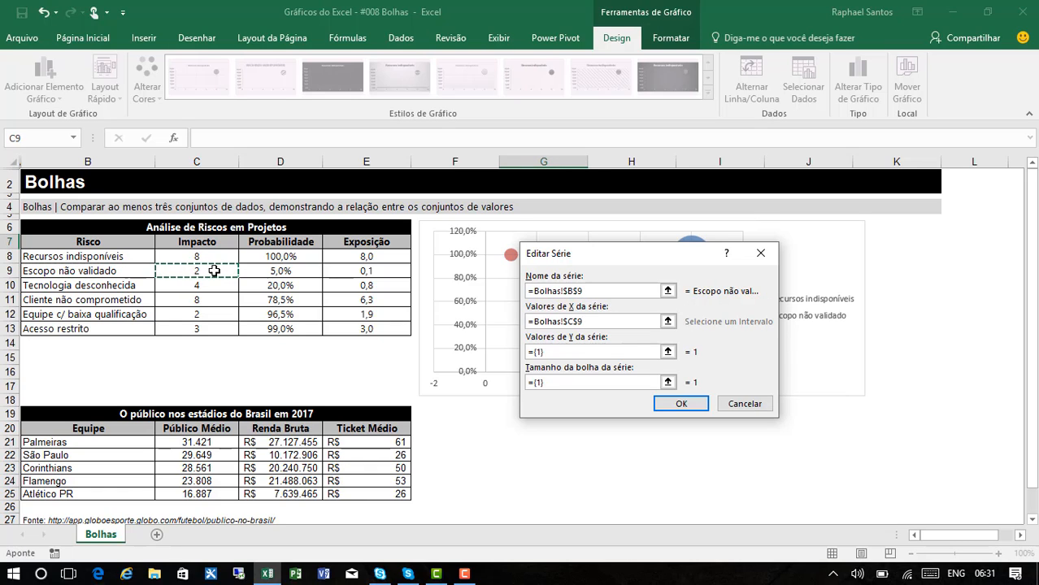
{"action": "key", "text": "Tab"}
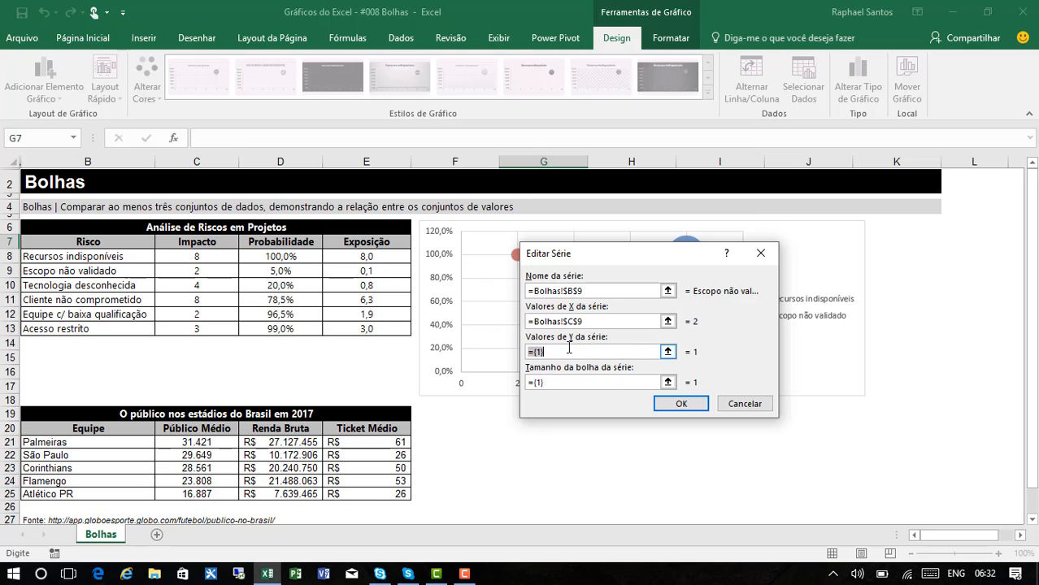
{"action": "left_click", "coordinate": [298, 270]}
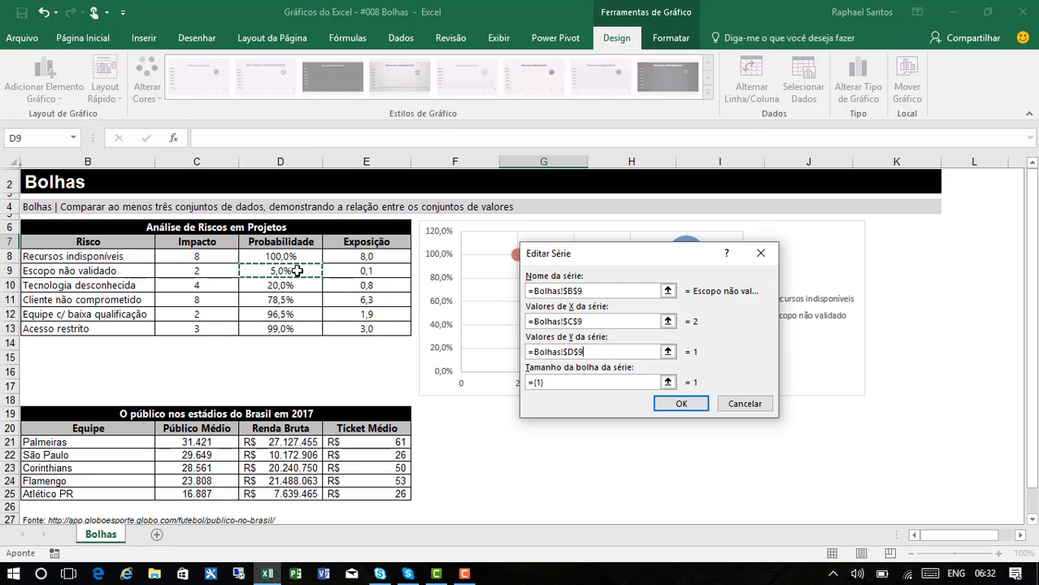
{"action": "key", "text": "Tab"}
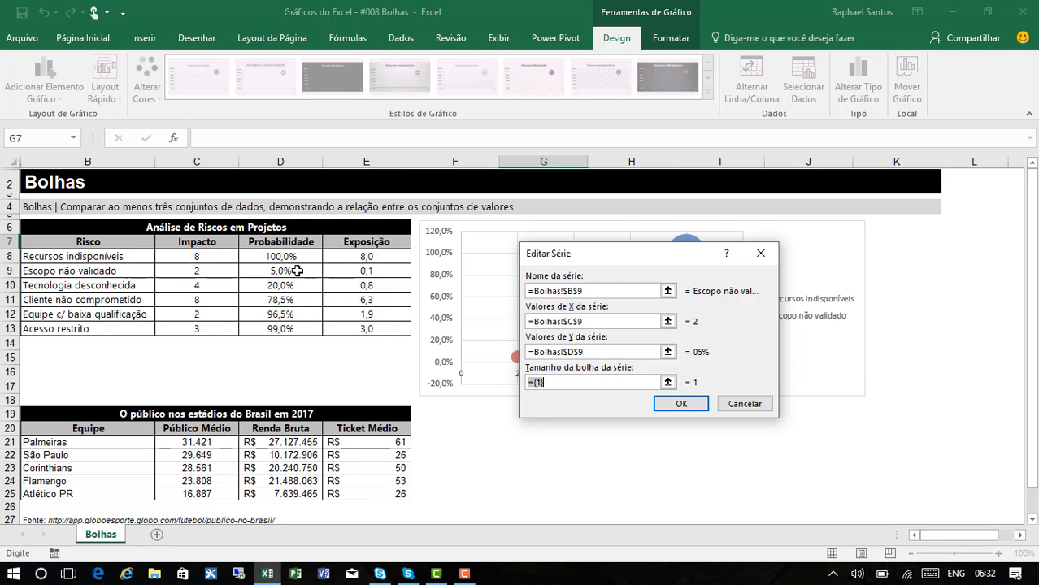
{"action": "left_click", "coordinate": [375, 273]}
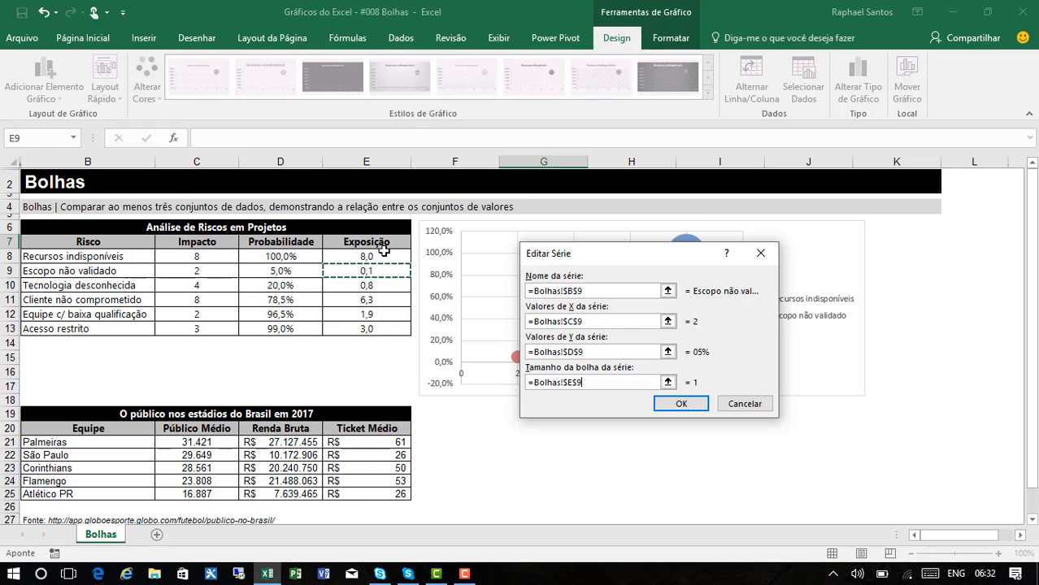
{"action": "left_click", "coordinate": [683, 404]}
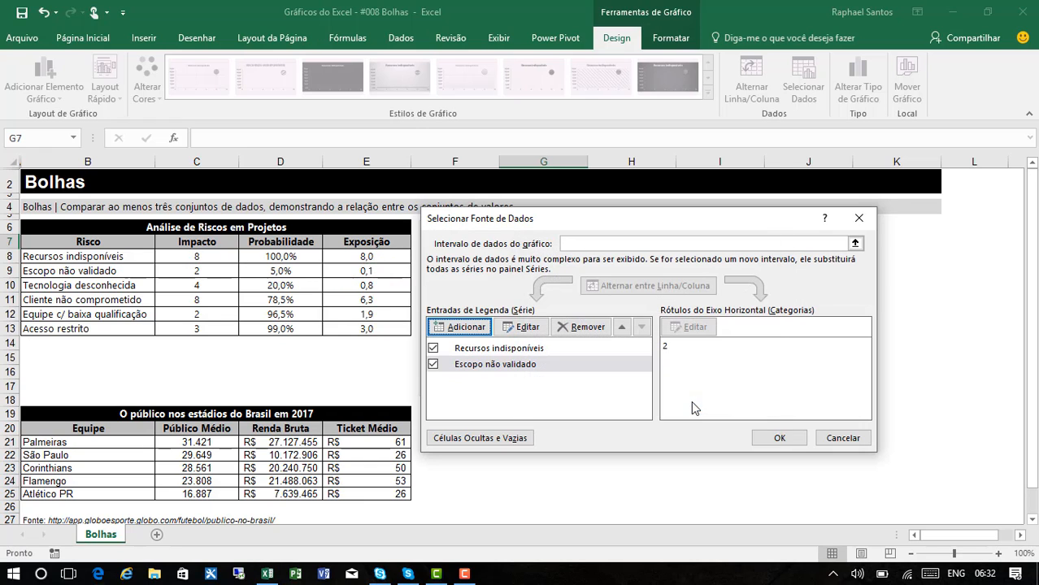
{"action": "left_click", "coordinate": [779, 439]}
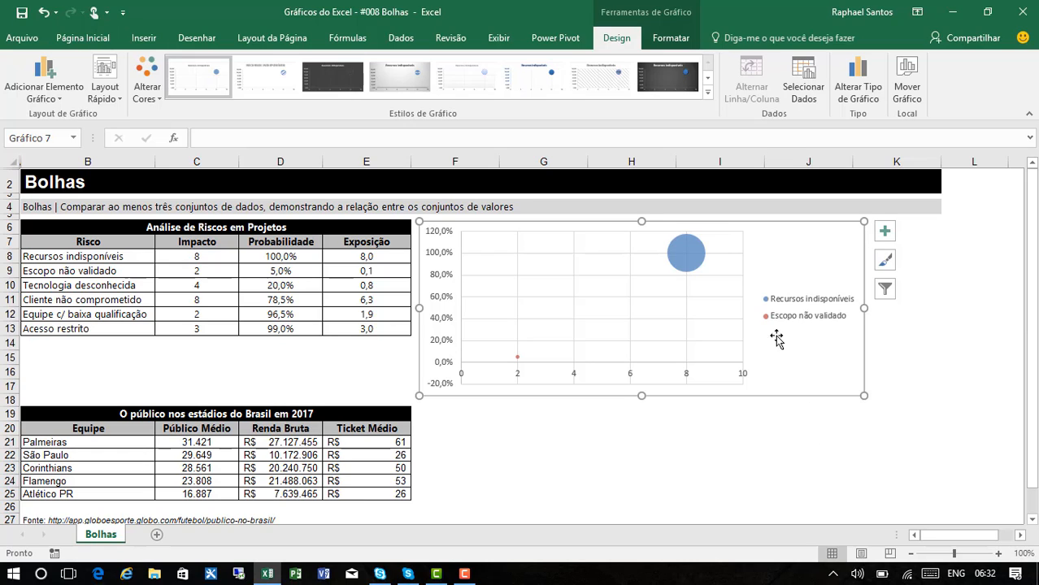
{"action": "right_click", "coordinate": [785, 262]}
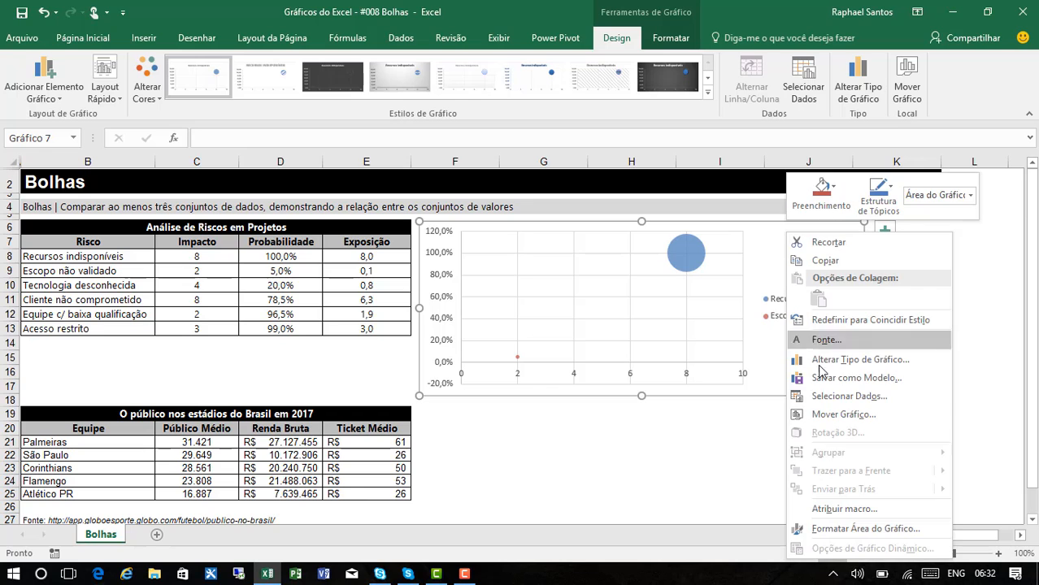
{"action": "left_click", "coordinate": [845, 415]}
{"action": "left_click", "coordinate": [963, 457]}
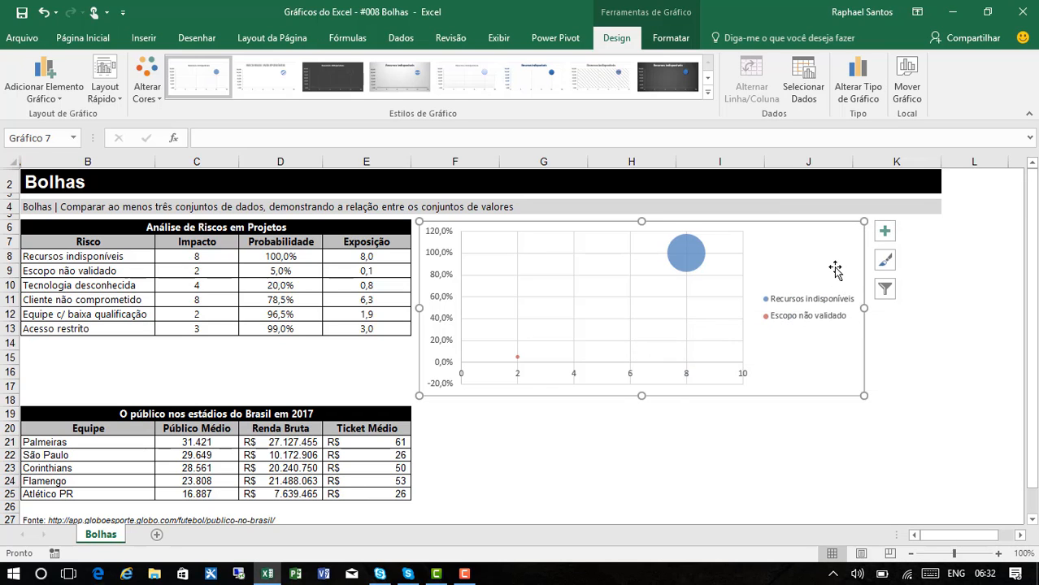
Step: Add a data series to the chart named from B10, with X values C10, Y values D10 and bubble size E10
{"action": "right_click", "coordinate": [834, 270]}
{"action": "left_click", "coordinate": [894, 396]}
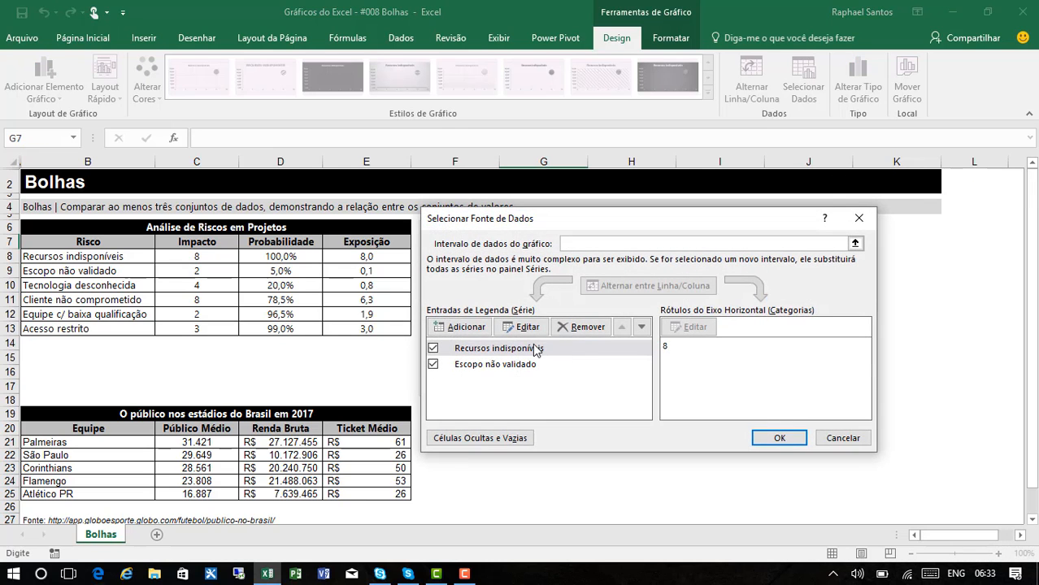
{"action": "left_click", "coordinate": [465, 326]}
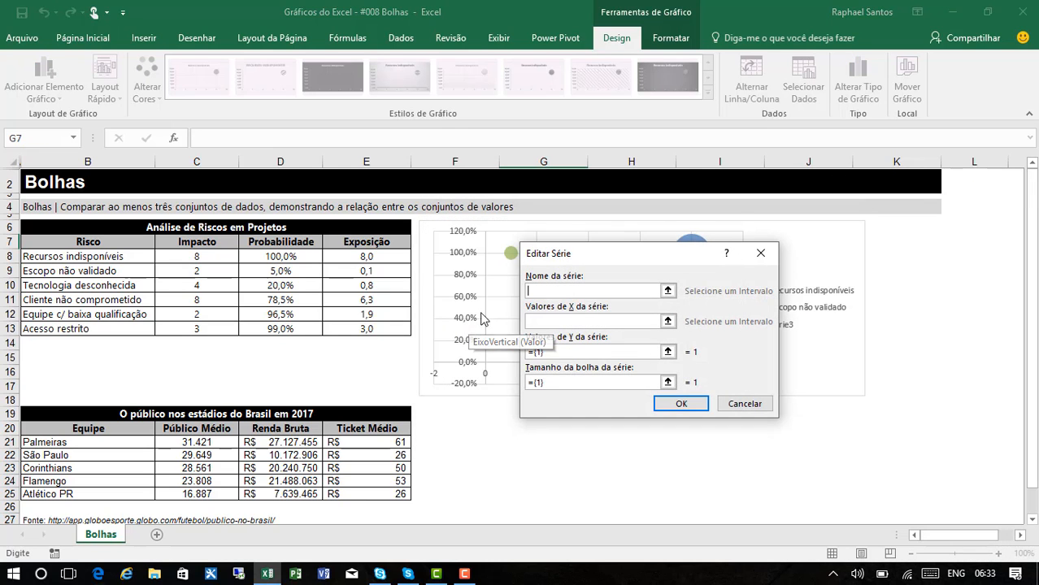
{"action": "left_click", "coordinate": [122, 285]}
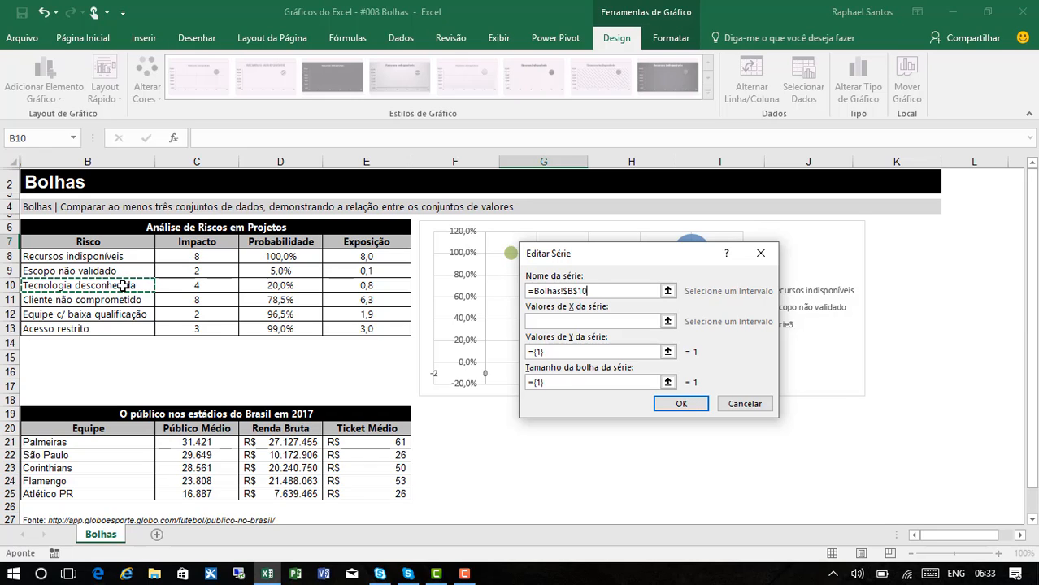
{"action": "key", "text": "Tab"}
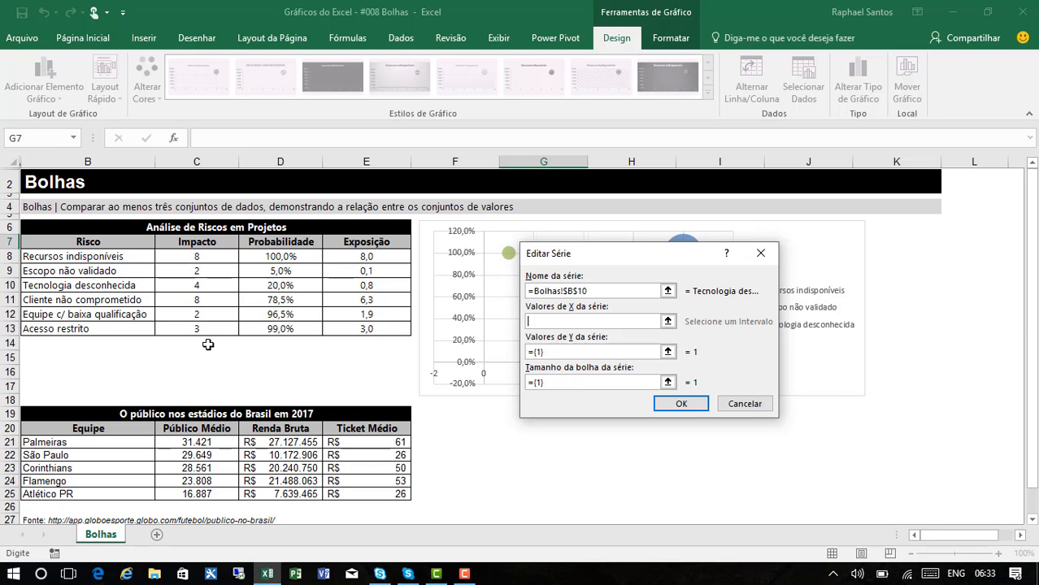
{"action": "left_click", "coordinate": [184, 288]}
{"action": "key", "text": "Tab"}
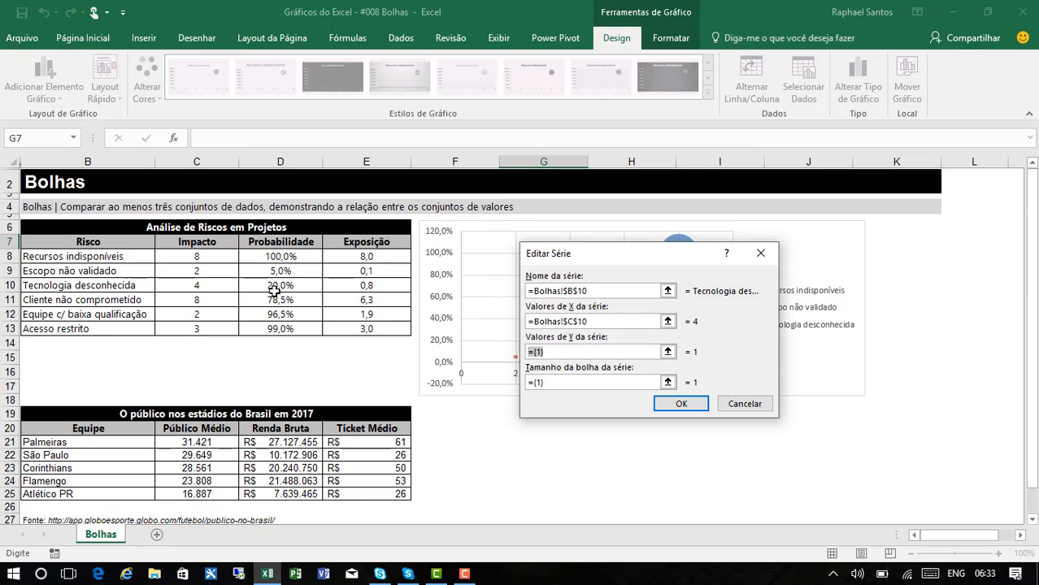
{"action": "left_click", "coordinate": [274, 290]}
{"action": "key", "text": "Tab"}
{"action": "left_click", "coordinate": [377, 291]}
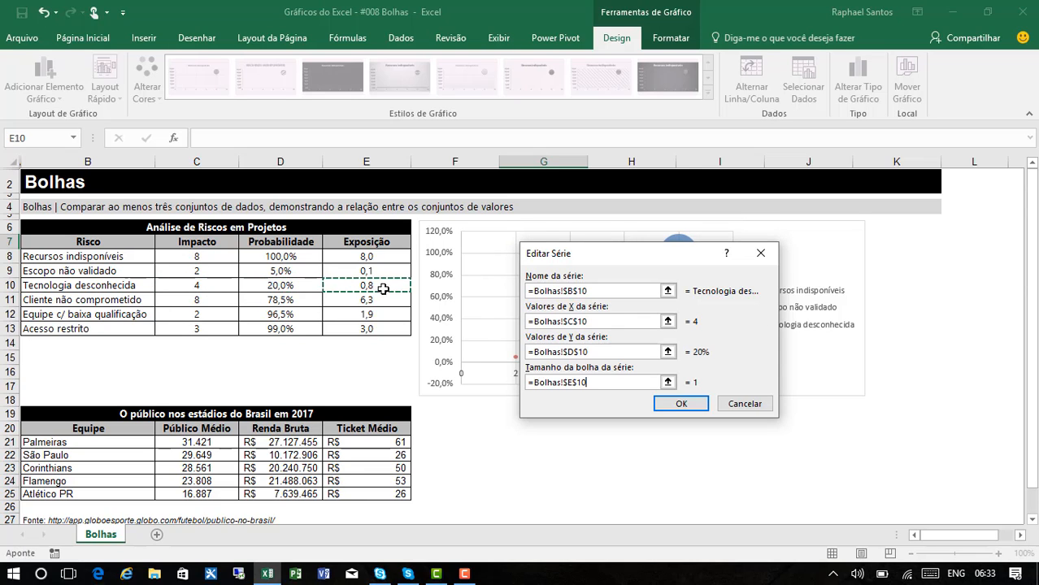
{"action": "left_click", "coordinate": [681, 404]}
Step: Add a data series named from B11, with X values C11, Y values D11 and bubble size E11
{"action": "left_click", "coordinate": [465, 328]}
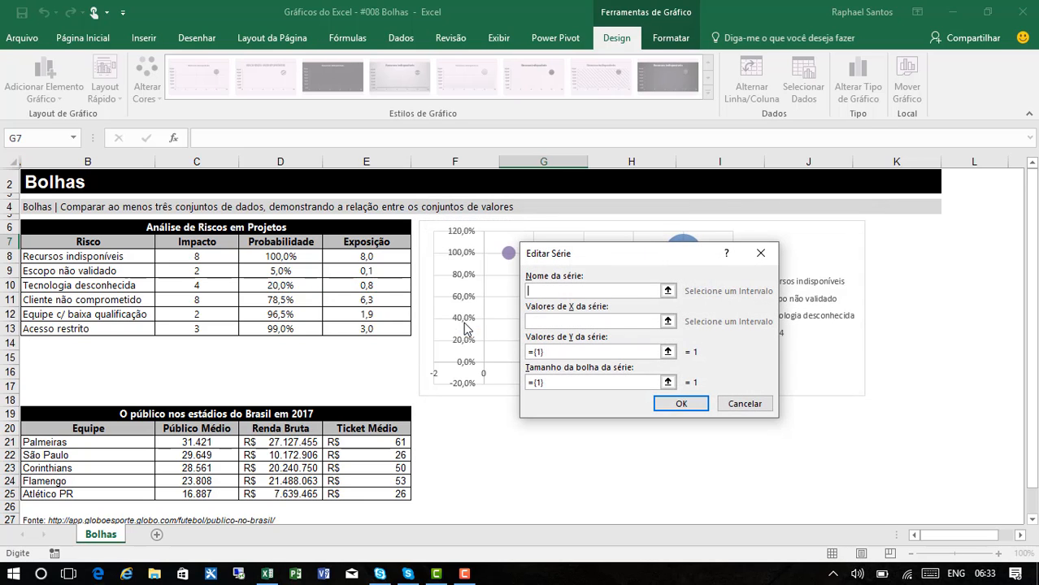
{"action": "left_click", "coordinate": [106, 300]}
{"action": "key", "text": "Tab"}
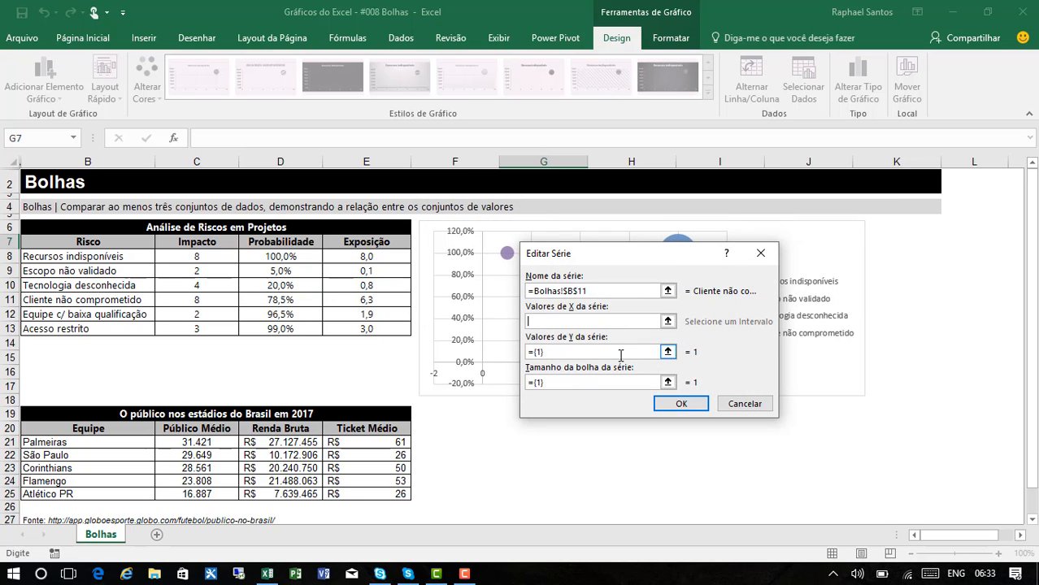
{"action": "left_click", "coordinate": [202, 298]}
{"action": "key", "text": "Tab"}
{"action": "left_click", "coordinate": [244, 300]}
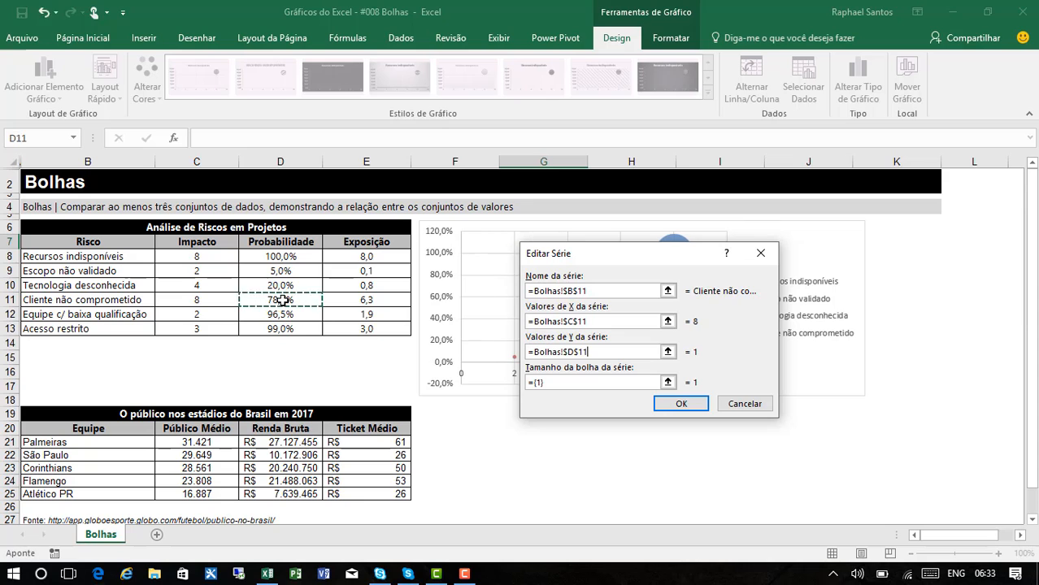
{"action": "key", "text": "Tab"}
{"action": "left_click", "coordinate": [387, 300]}
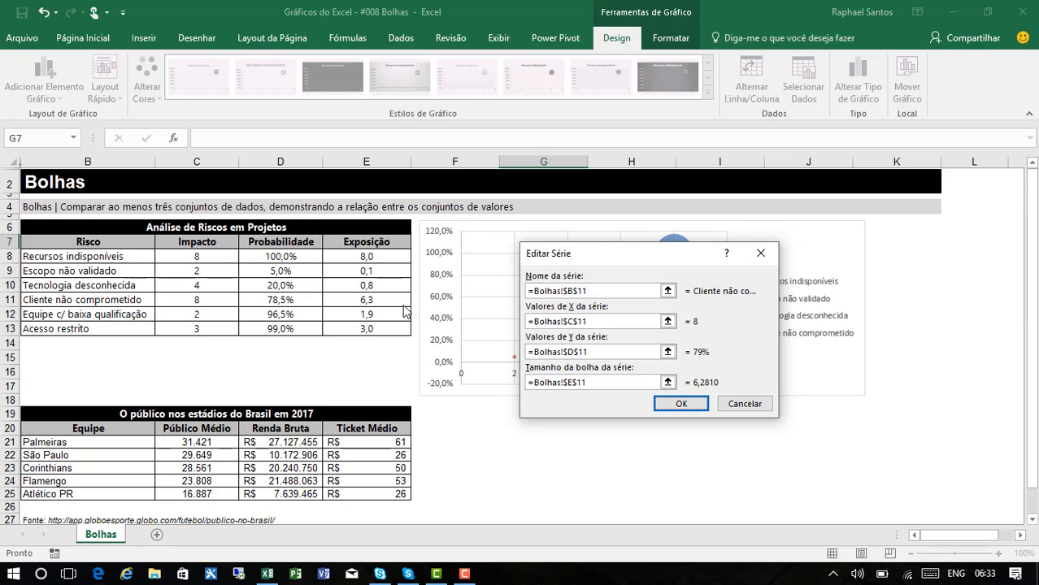
{"action": "left_click", "coordinate": [683, 404]}
Step: Add a data series named from B12, with X values C12, Y values D12 and bubble size E12
{"action": "left_click", "coordinate": [457, 329]}
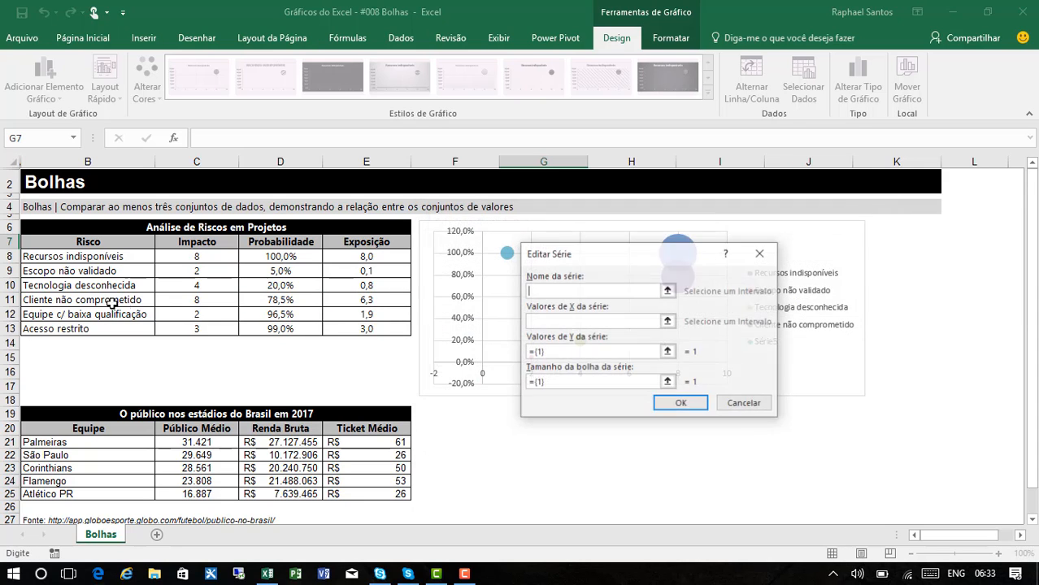
{"action": "left_click", "coordinate": [98, 313]}
{"action": "key", "text": "Tab"}
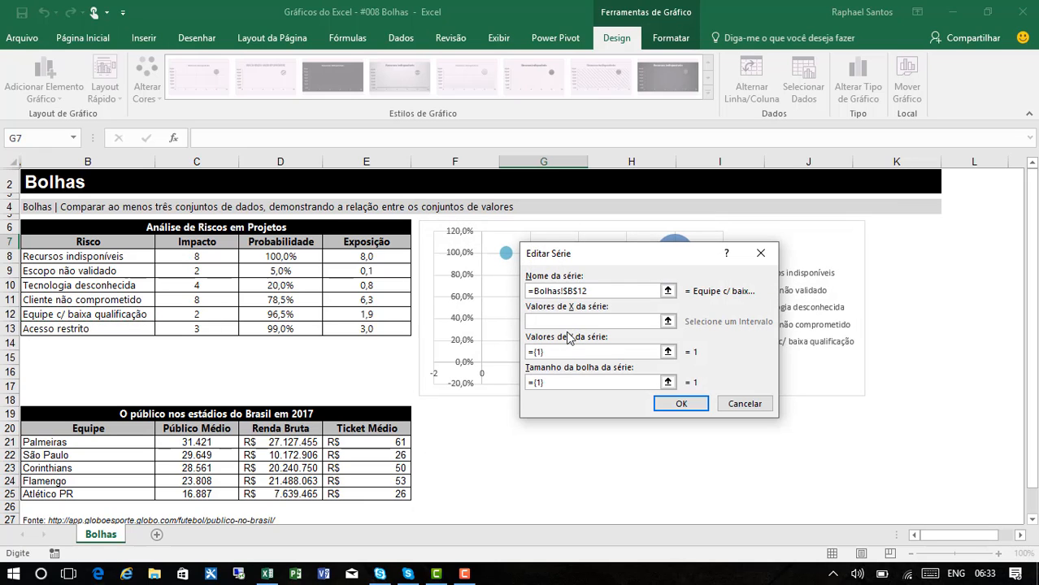
{"action": "left_click", "coordinate": [213, 314]}
{"action": "key", "text": "Tab"}
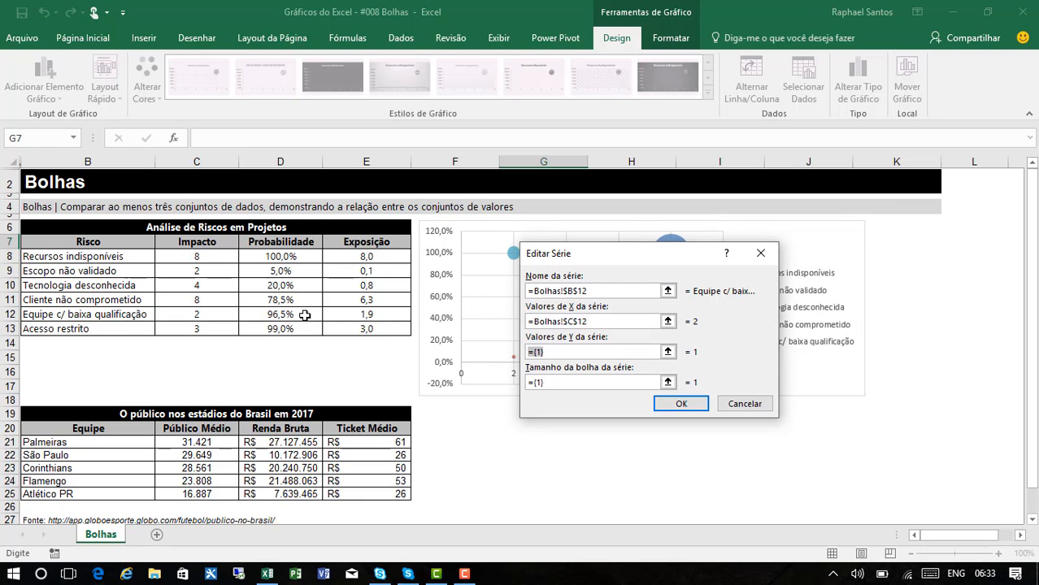
{"action": "left_click", "coordinate": [302, 317]}
{"action": "key", "text": "Tab"}
{"action": "left_click", "coordinate": [362, 314]}
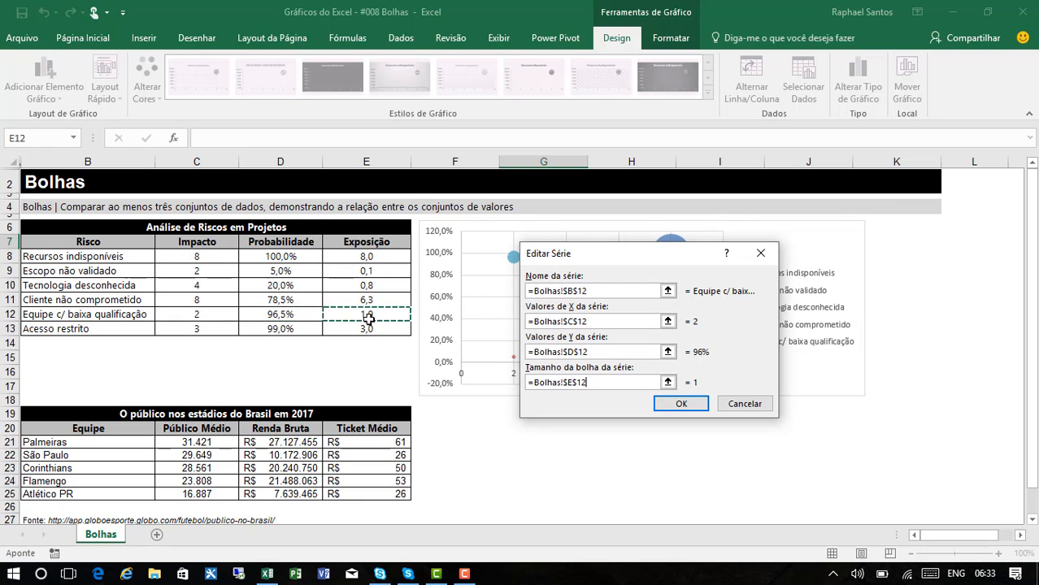
{"action": "left_click", "coordinate": [681, 404]}
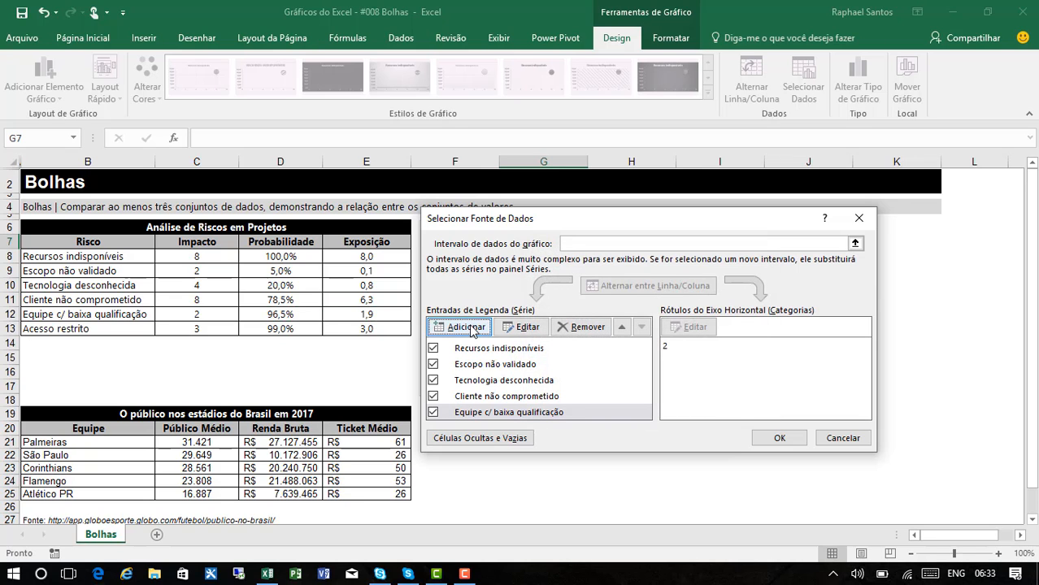
Step: Add a data series named from B13, with X values C13, Y values D13 and bubble size E13, and apply the data source
{"action": "left_click", "coordinate": [467, 327]}
{"action": "left_click", "coordinate": [91, 330]}
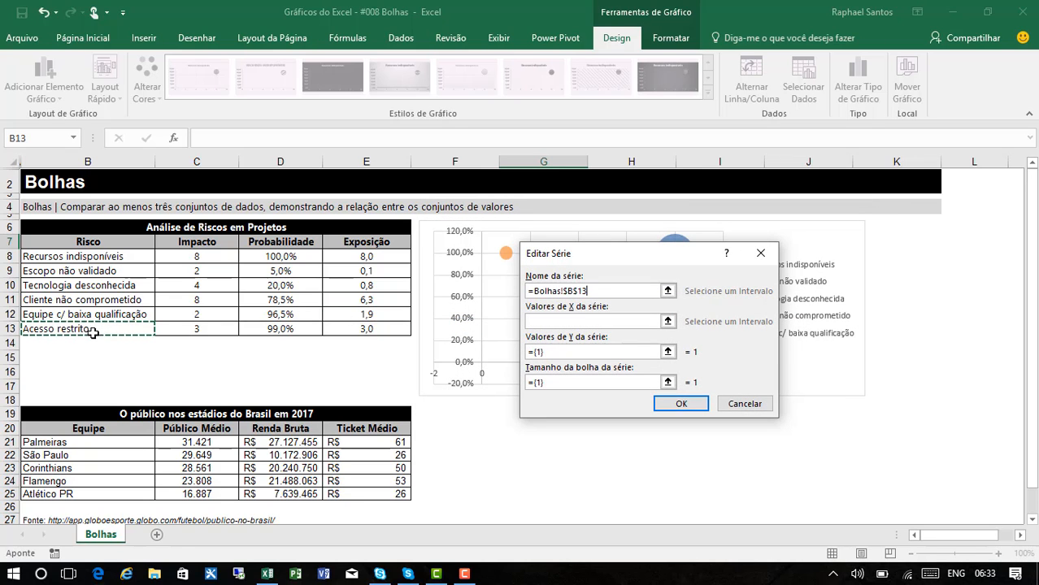
{"action": "key", "text": "Tab"}
{"action": "left_click", "coordinate": [199, 326]}
{"action": "key", "text": "Tab"}
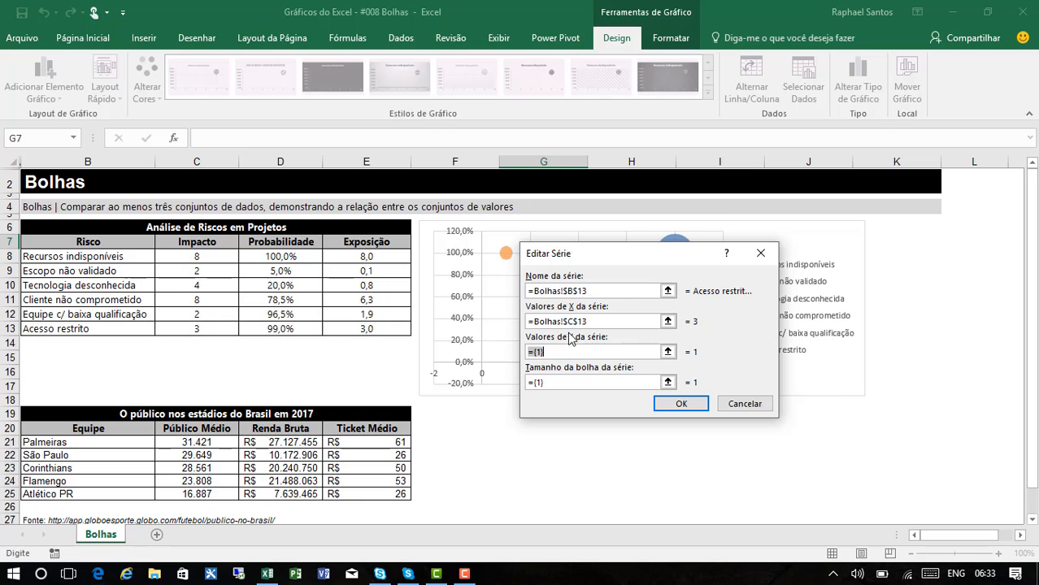
{"action": "left_click", "coordinate": [279, 328]}
{"action": "key", "text": "Tab"}
{"action": "left_click", "coordinate": [382, 328]}
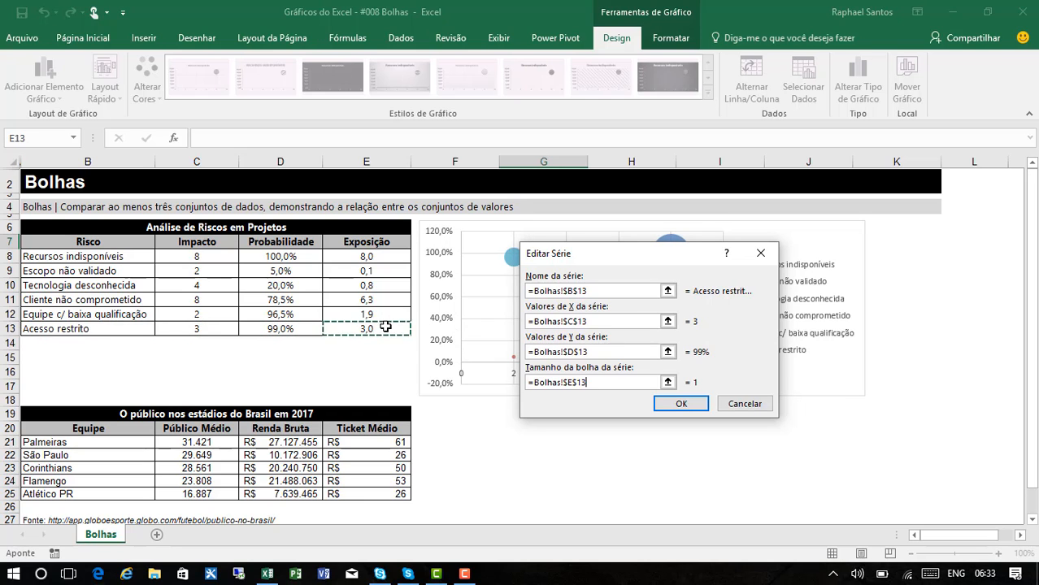
{"action": "left_click", "coordinate": [681, 404]}
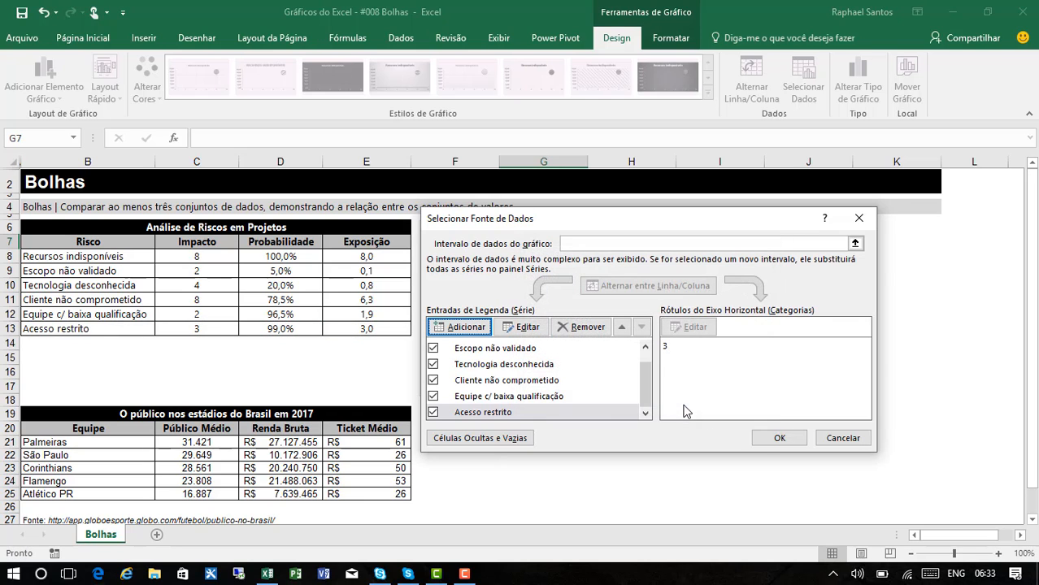
{"action": "left_click", "coordinate": [777, 443]}
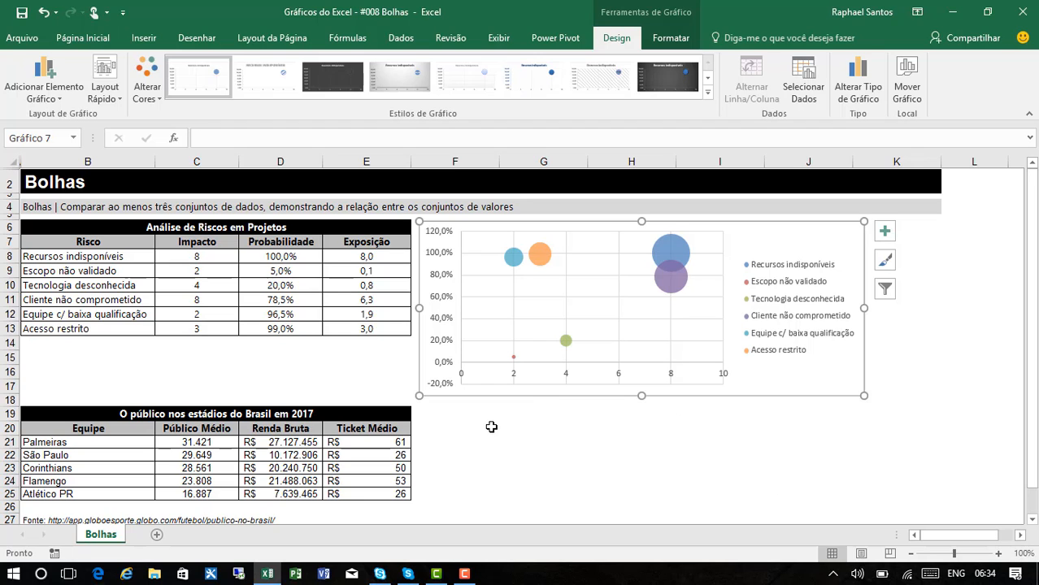
Step: Move the risk bubble chart slightly up and to the left, and deselect it
{"action": "left_click", "coordinate": [531, 440]}
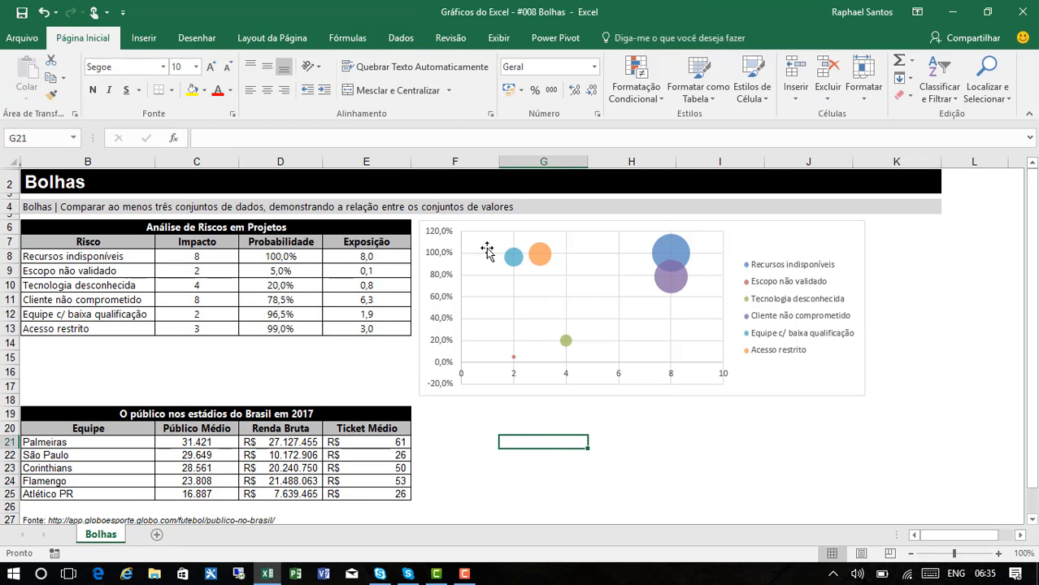
{"action": "left_click", "coordinate": [825, 243]}
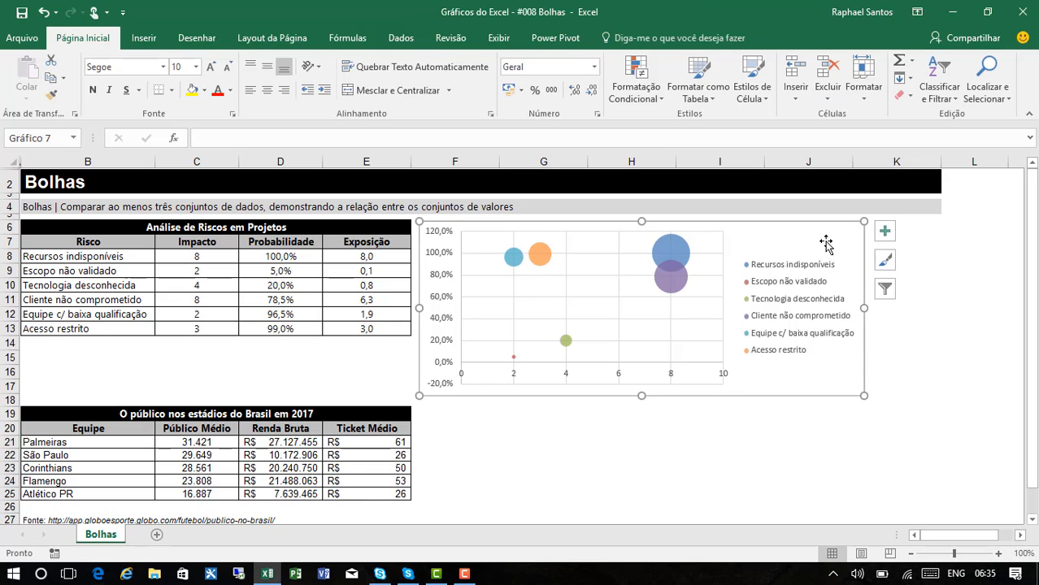
{"action": "left_click_drag", "start_coordinate": [826, 244], "coordinate": [822, 237]}
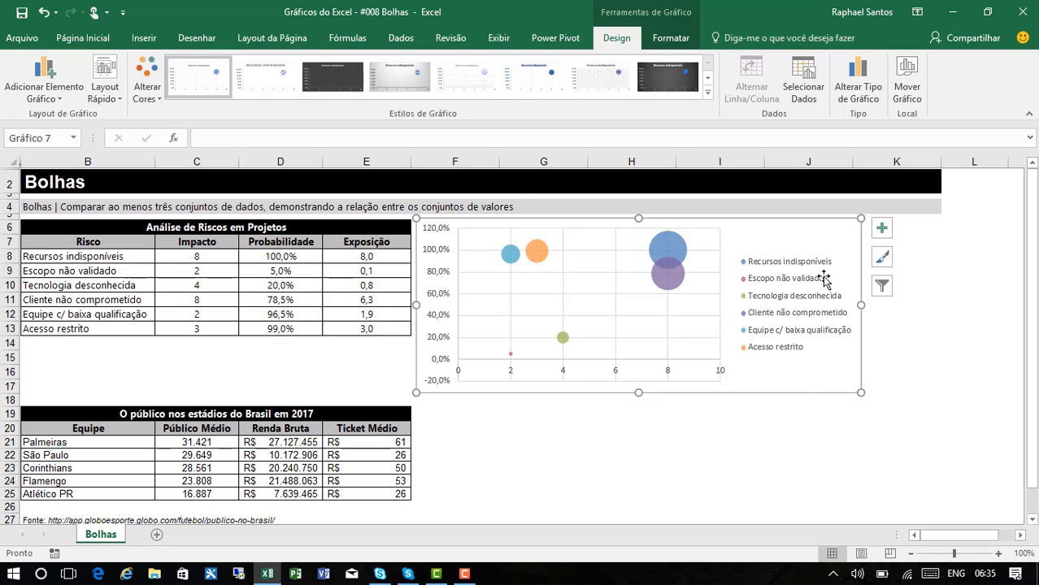
{"action": "left_click", "coordinate": [777, 457]}
Step: Insert an empty 2D bubble chart beside the stadium attendance table, below the risk chart, and widen it to about column J
{"action": "scroll", "coordinate": [821, 437], "scroll_direction": "down", "scroll_amount": 1}
{"action": "scroll", "coordinate": [821, 436], "scroll_direction": "down", "scroll_amount": 2}
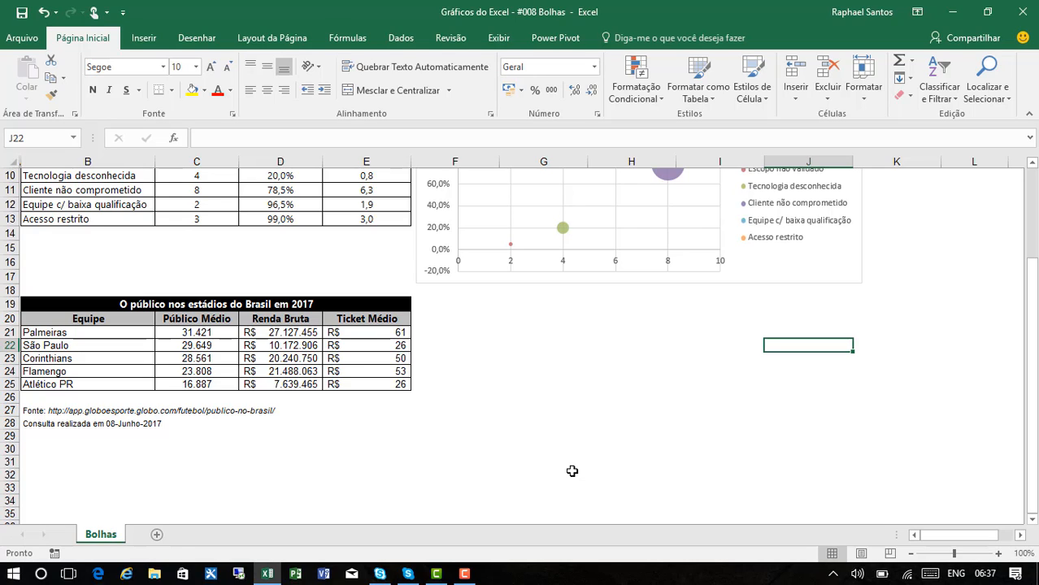
{"action": "left_click", "coordinate": [521, 334]}
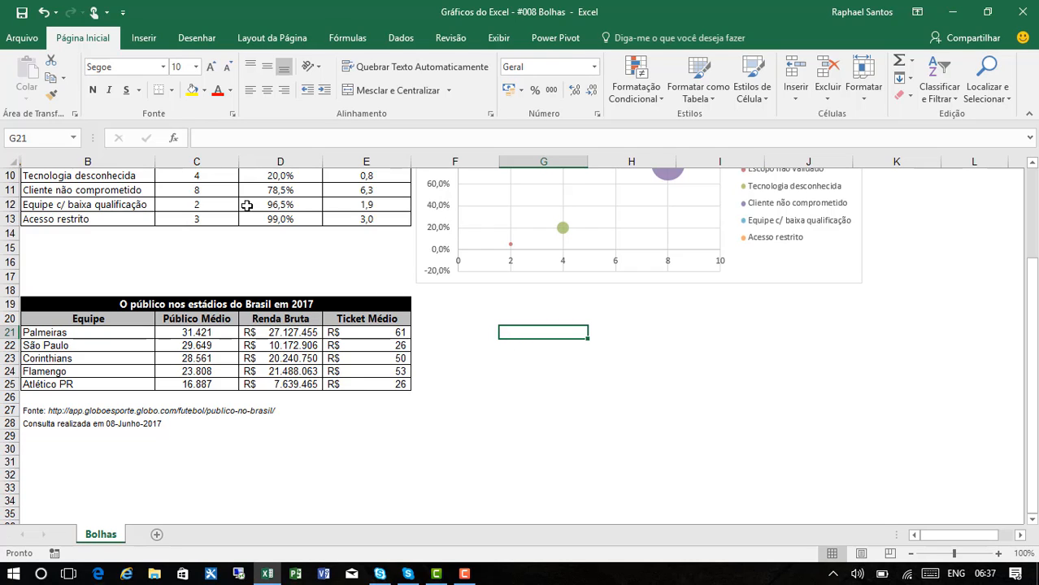
{"action": "left_click", "coordinate": [144, 38]}
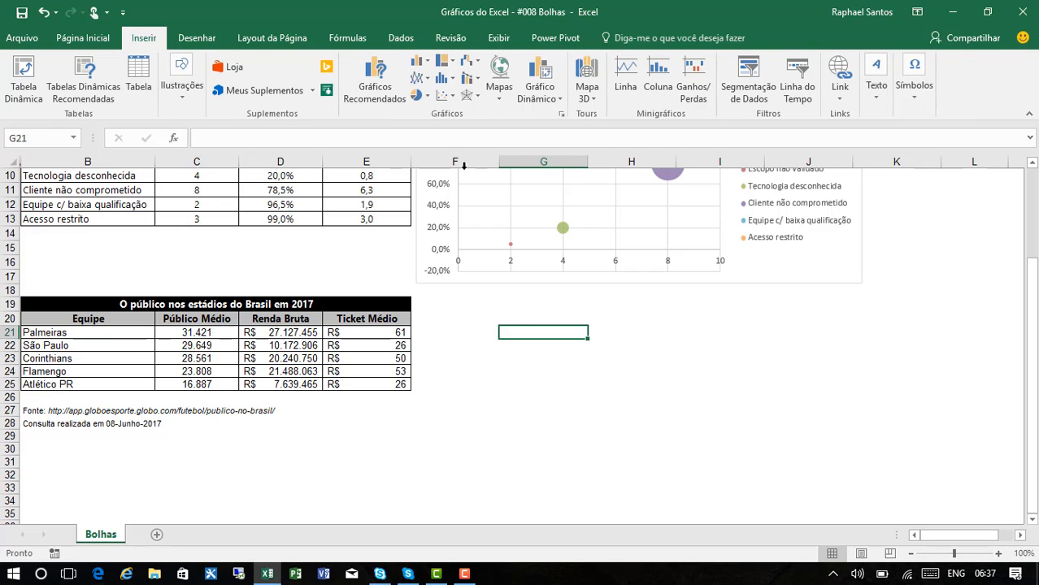
{"action": "left_click", "coordinate": [445, 101]}
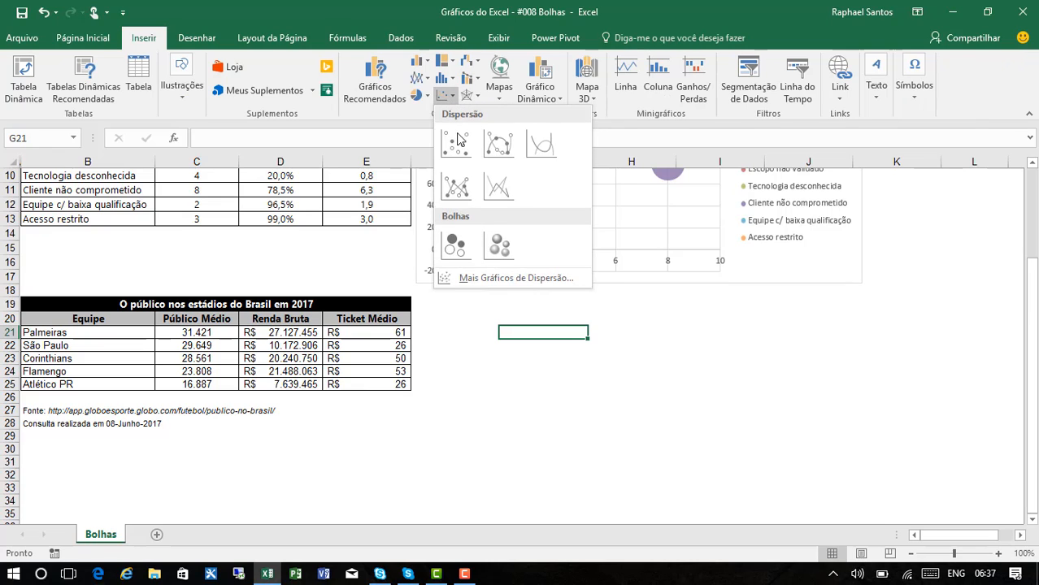
{"action": "left_click", "coordinate": [463, 248]}
{"action": "left_click_drag", "start_coordinate": [450, 280], "coordinate": [510, 308]}
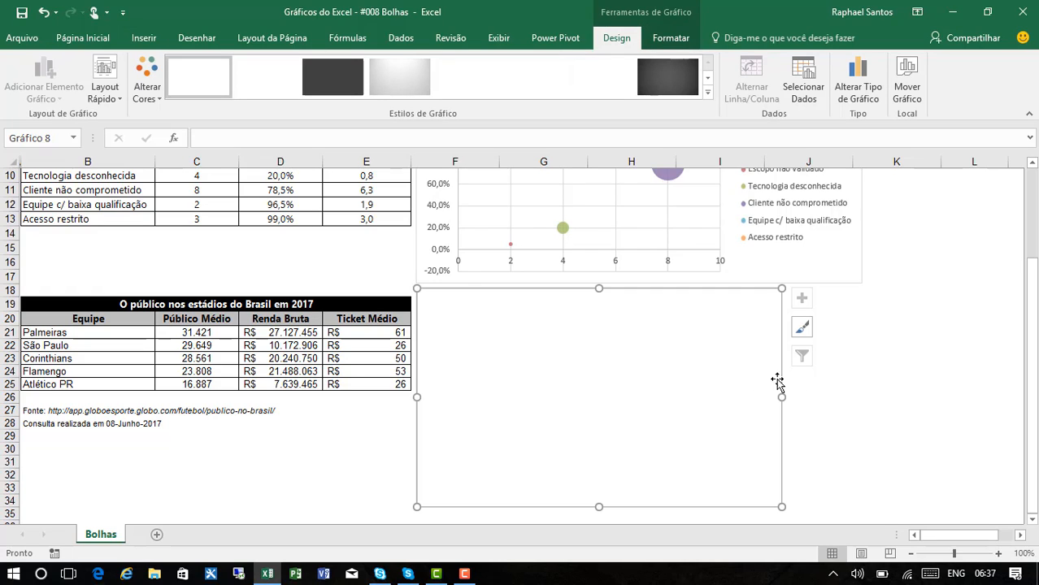
{"action": "left_click_drag", "start_coordinate": [783, 397], "coordinate": [862, 394]}
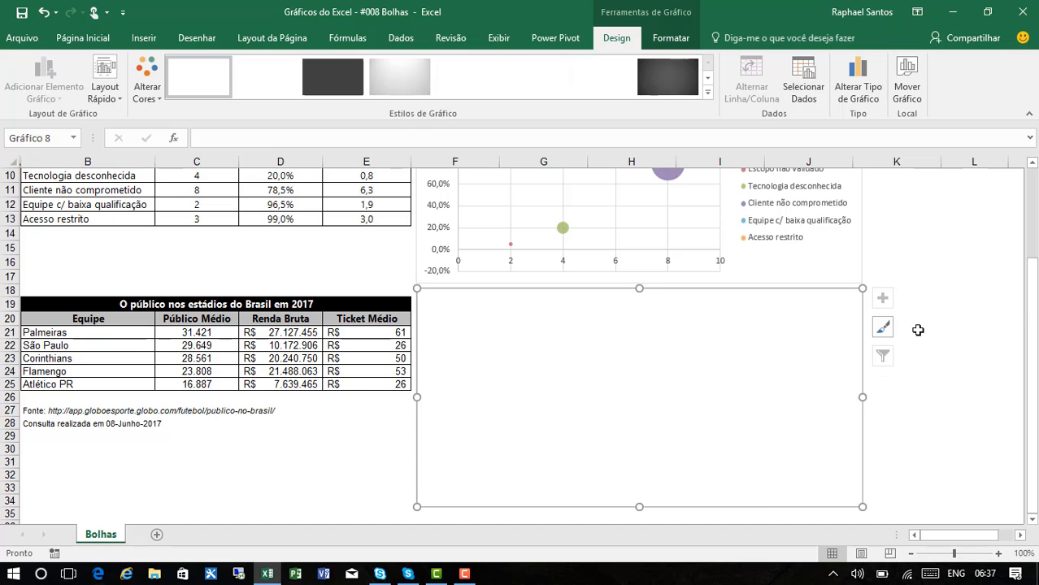
Step: Add a data series to the new chart named from B21, with X values C21, Y values D21 and bubble size E21
{"action": "right_click", "coordinate": [665, 319]}
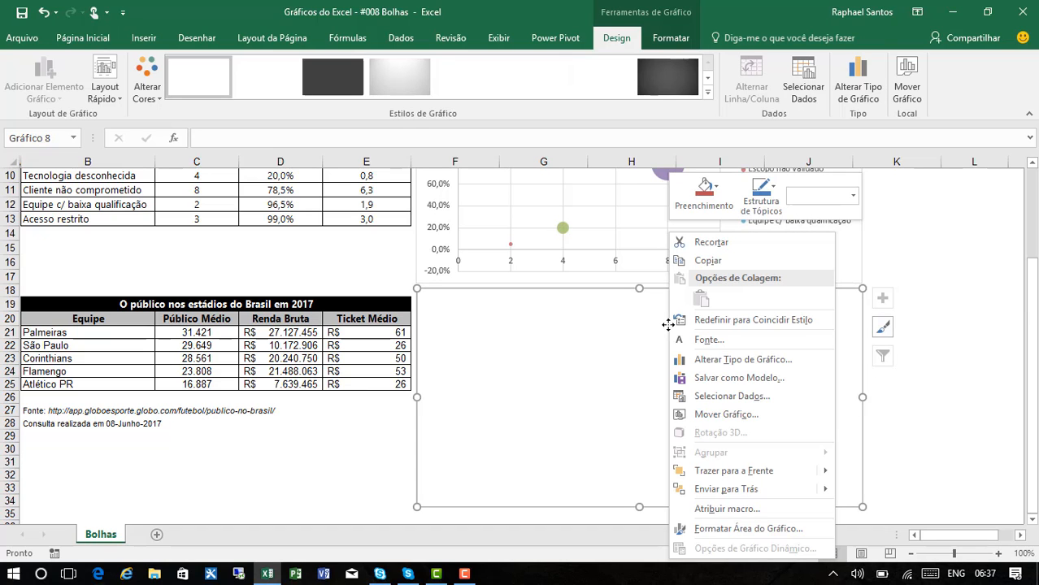
{"action": "left_click", "coordinate": [737, 398]}
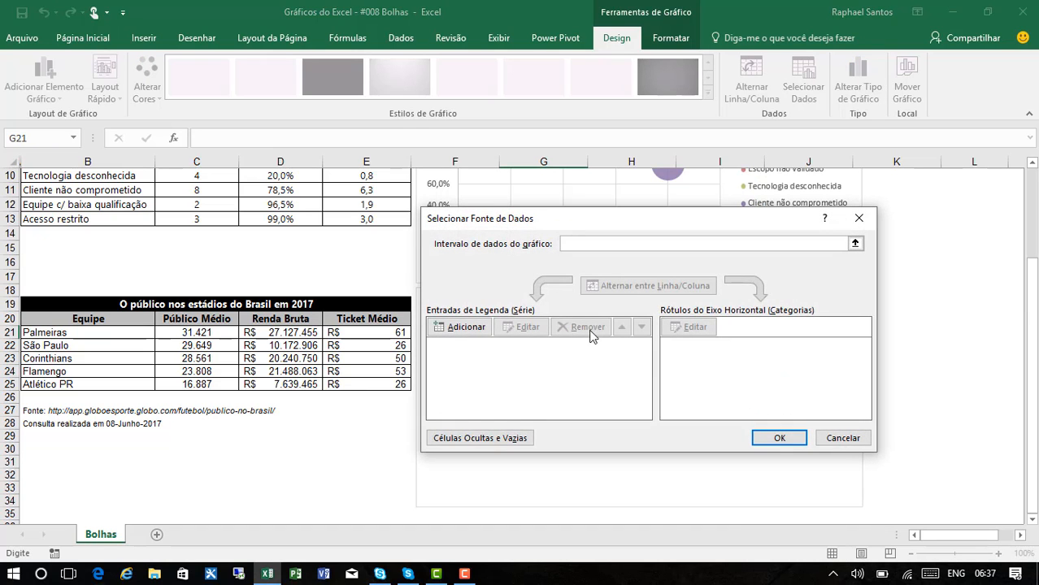
{"action": "left_click", "coordinate": [479, 327]}
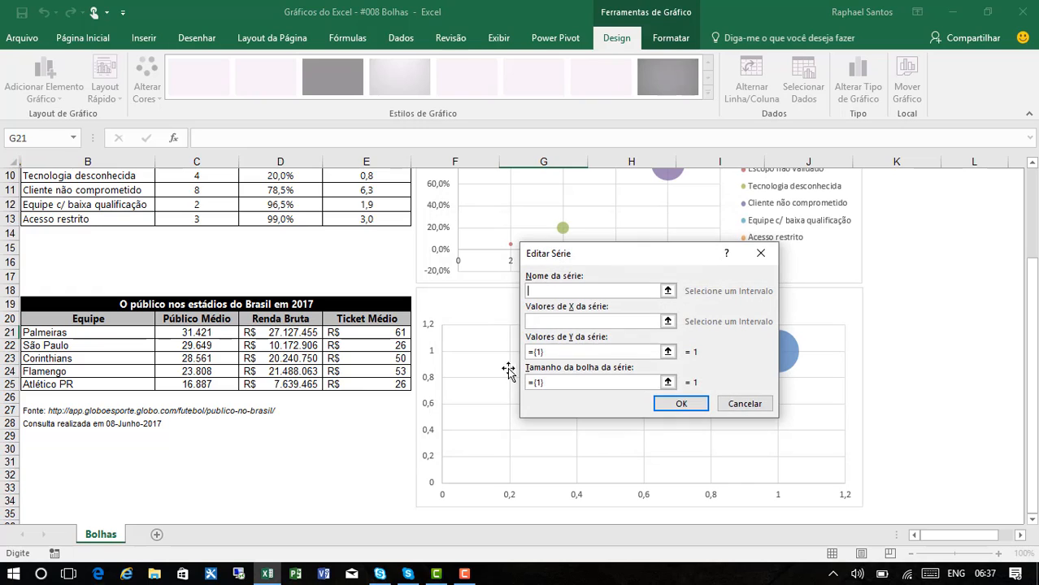
{"action": "left_click", "coordinate": [138, 333]}
{"action": "key", "text": "Tab"}
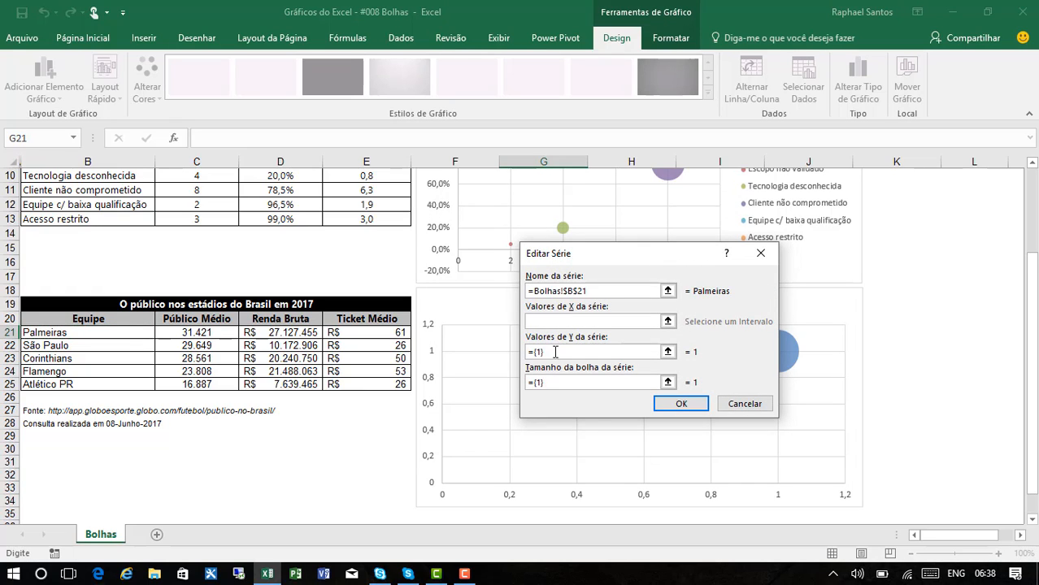
{"action": "left_click", "coordinate": [214, 333]}
{"action": "key", "text": "Tab"}
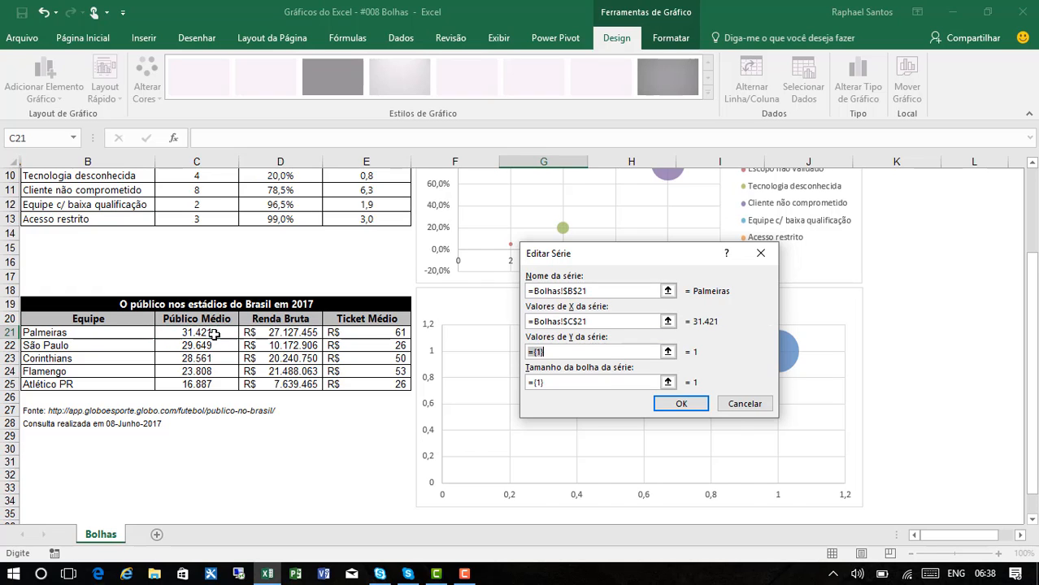
{"action": "left_click", "coordinate": [309, 335]}
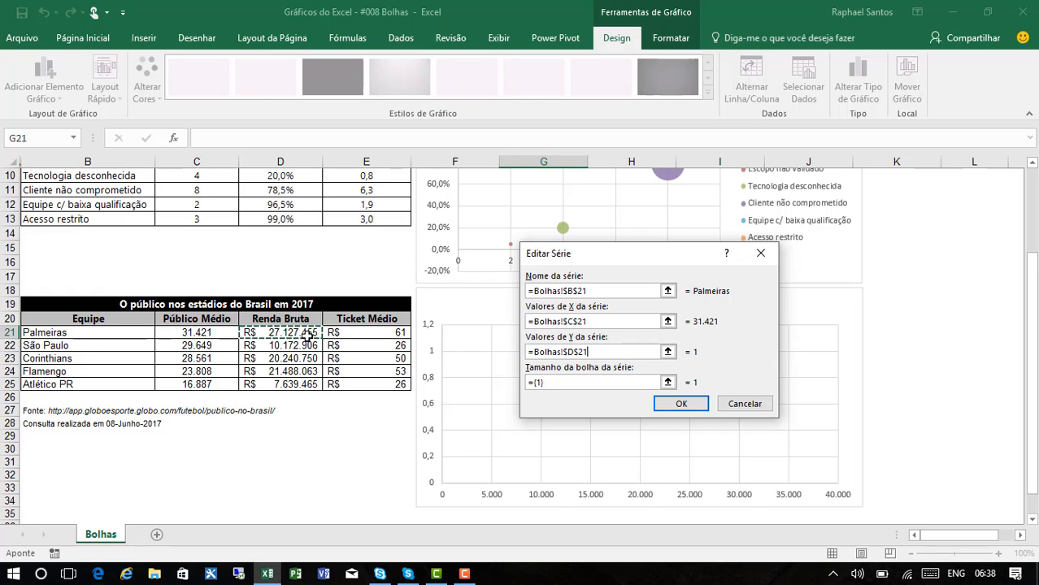
{"action": "key", "text": "Tab"}
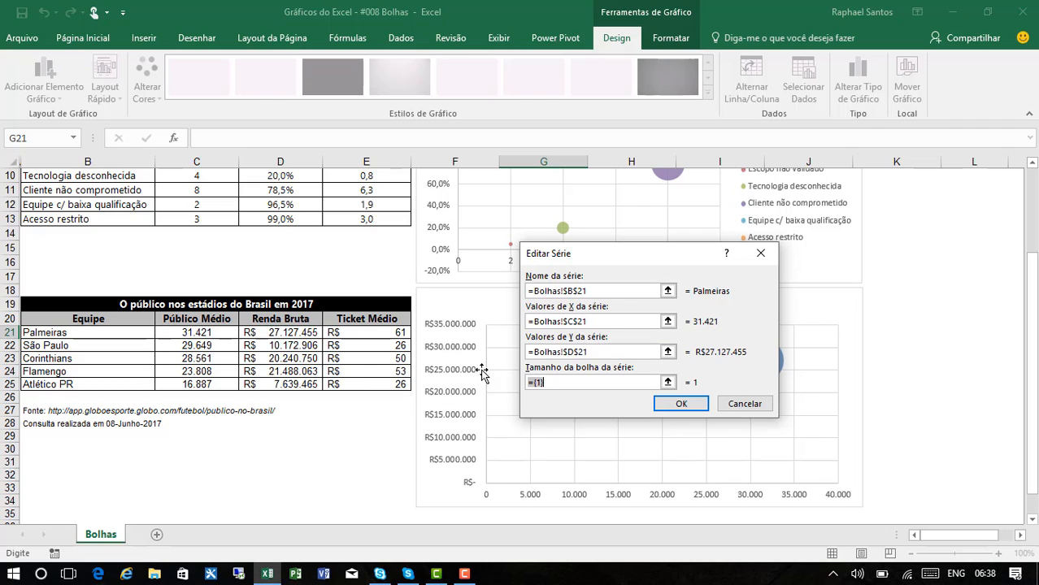
{"action": "left_click", "coordinate": [368, 333]}
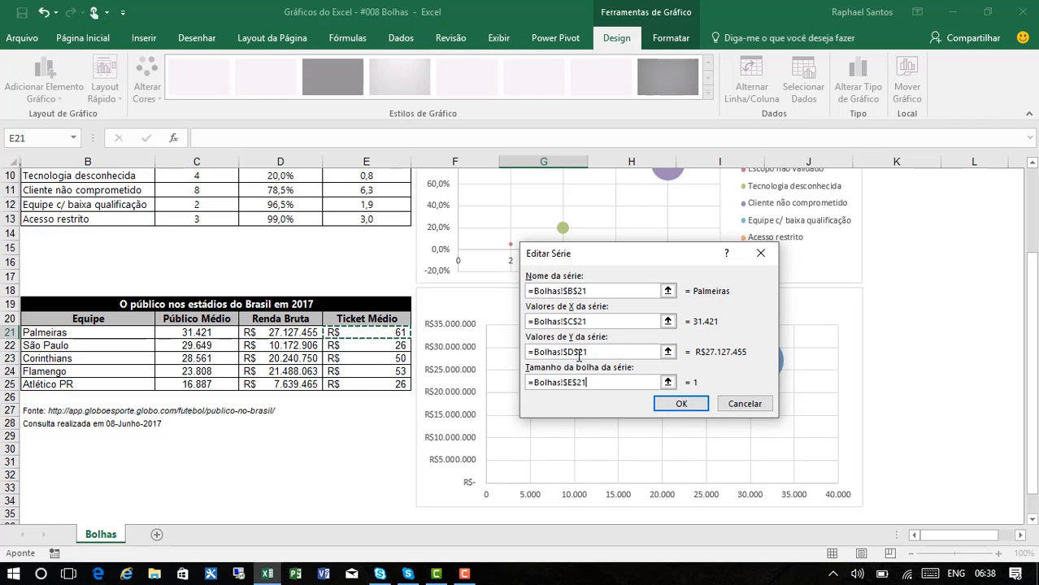
{"action": "left_click", "coordinate": [681, 406]}
Step: Add a data series named from B22, with X values C22, Y values D22 and bubble size E22, and apply the data source
{"action": "left_click", "coordinate": [472, 331]}
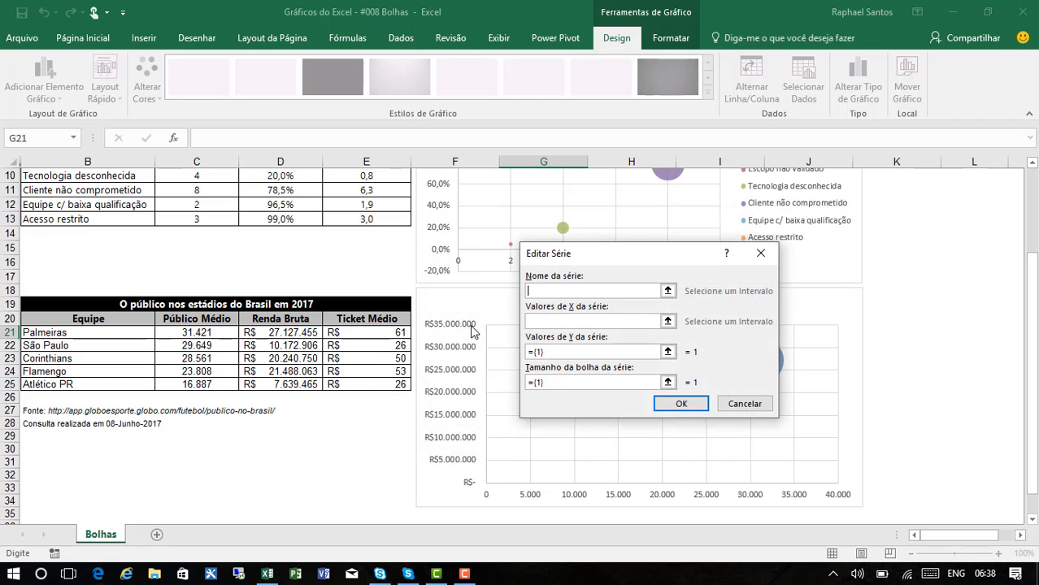
{"action": "left_click", "coordinate": [103, 347]}
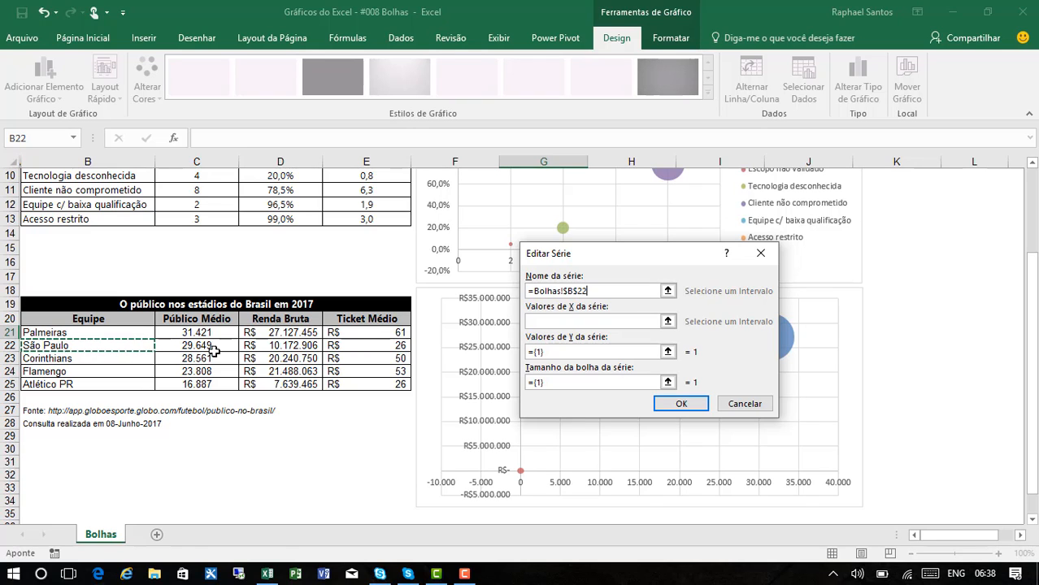
{"action": "key", "text": "Tab"}
{"action": "key", "text": "Tab"}
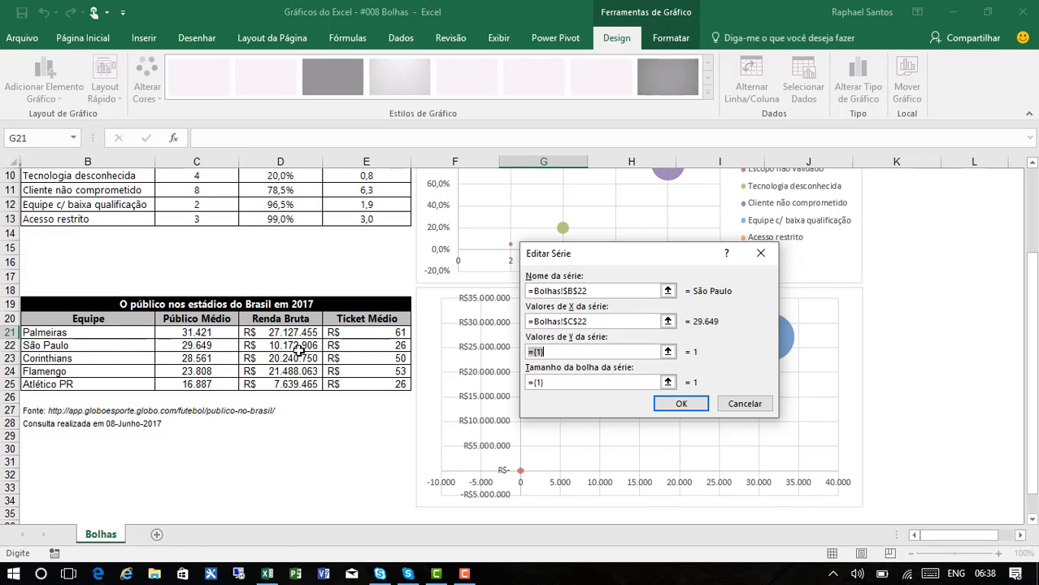
{"action": "left_click", "coordinate": [276, 346]}
{"action": "key", "text": "Tab"}
{"action": "left_click", "coordinate": [345, 347]}
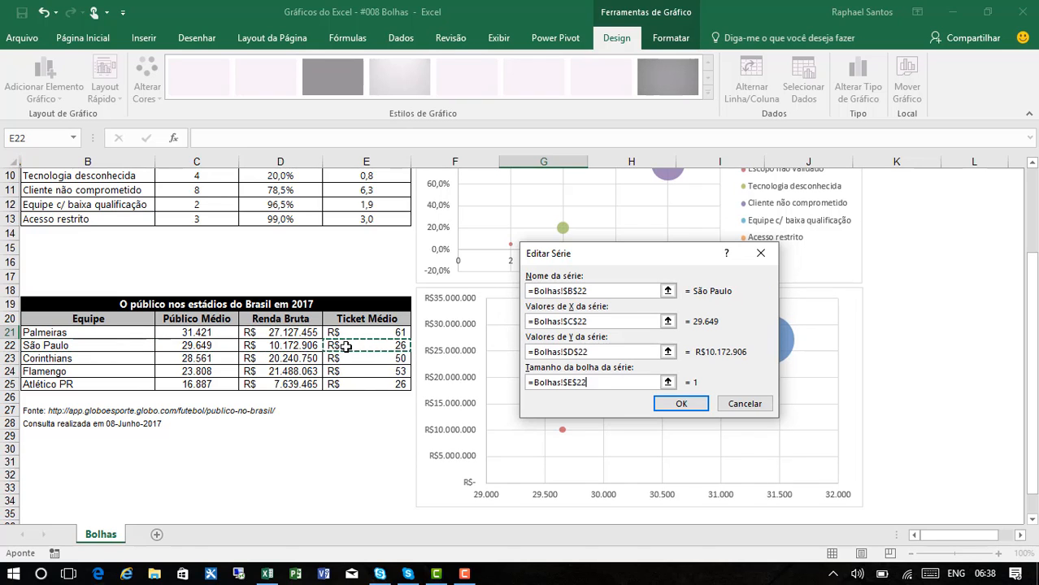
{"action": "left_click", "coordinate": [692, 404]}
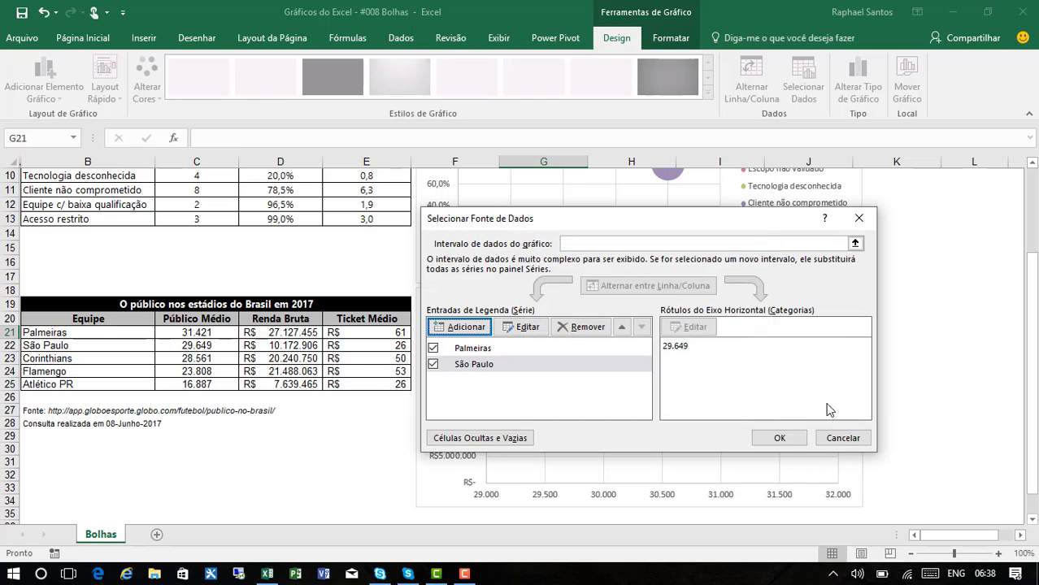
{"action": "left_click", "coordinate": [782, 436]}
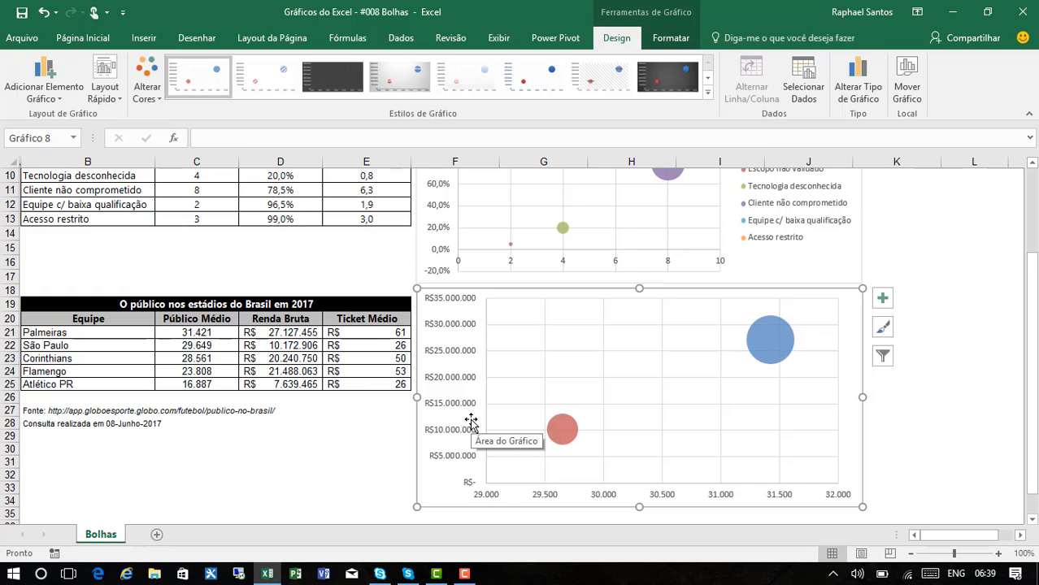
Step: Reopen the stadium chart's data source and add a series named from B23, with X values C23, Y values D23 and bubble size E23
{"action": "right_click", "coordinate": [856, 336]}
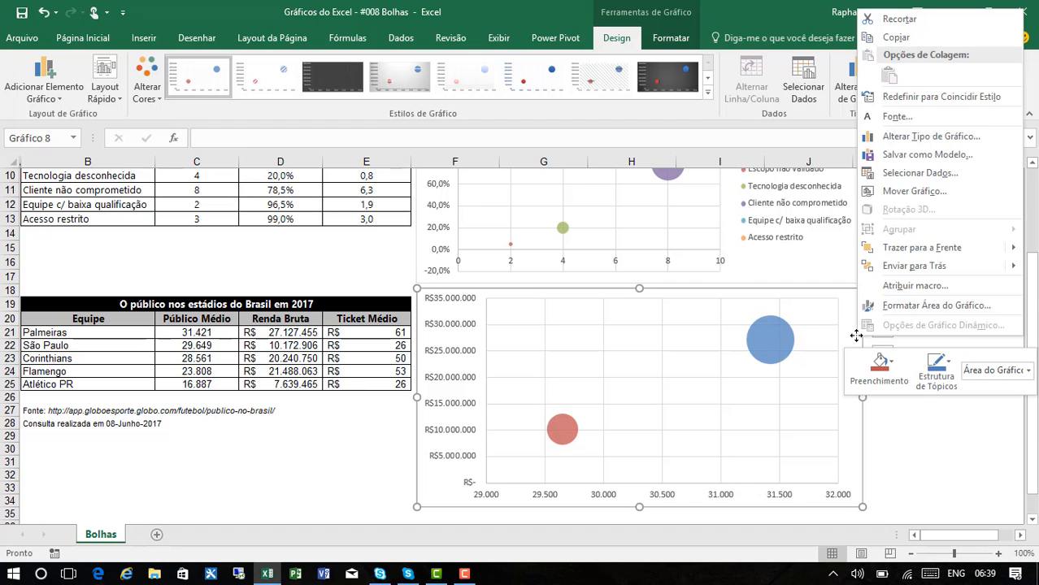
{"action": "left_click", "coordinate": [923, 173]}
{"action": "left_click", "coordinate": [479, 329]}
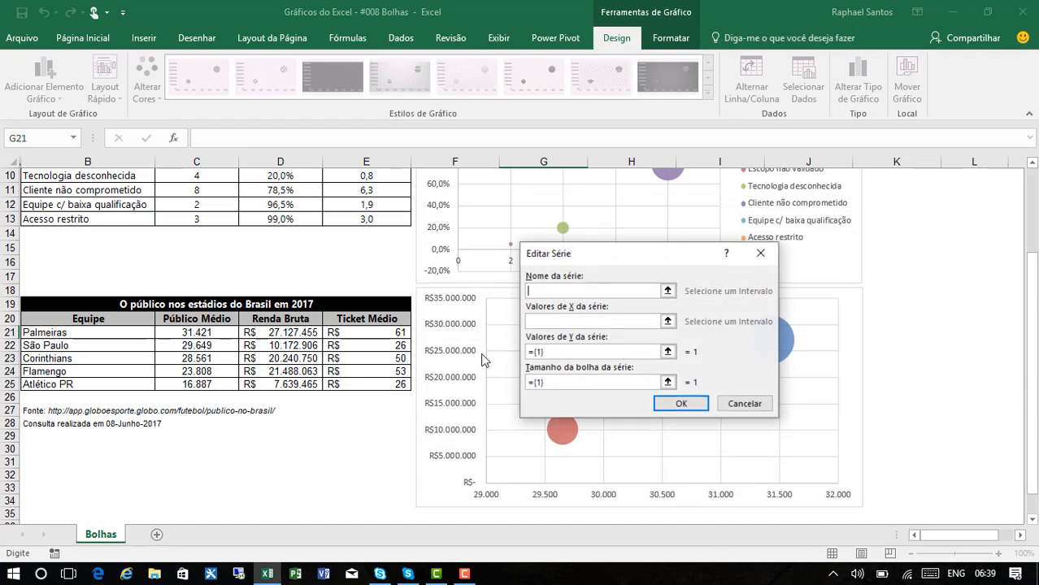
{"action": "left_click", "coordinate": [136, 355]}
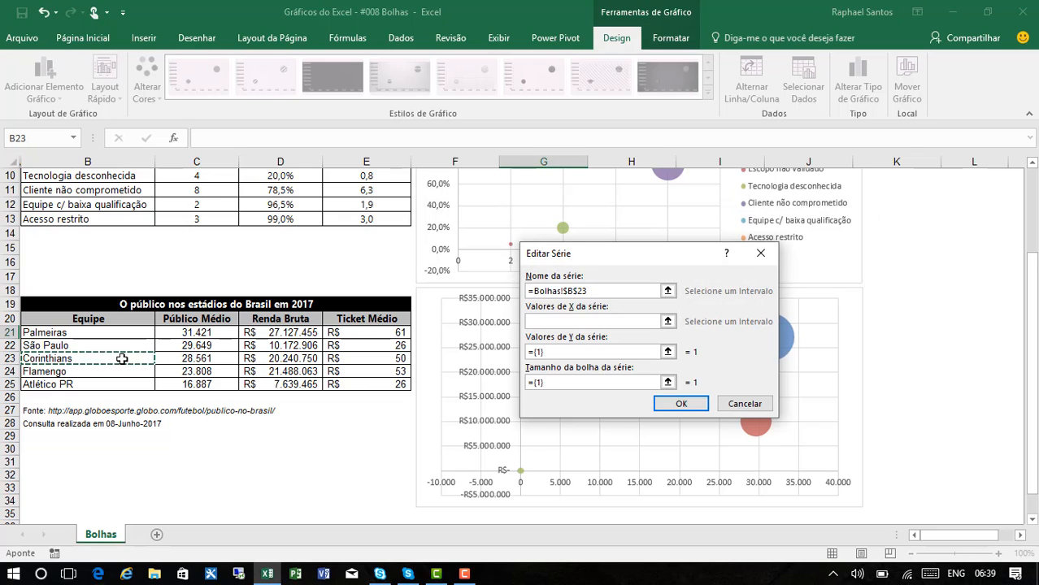
{"action": "left_click", "coordinate": [179, 357]}
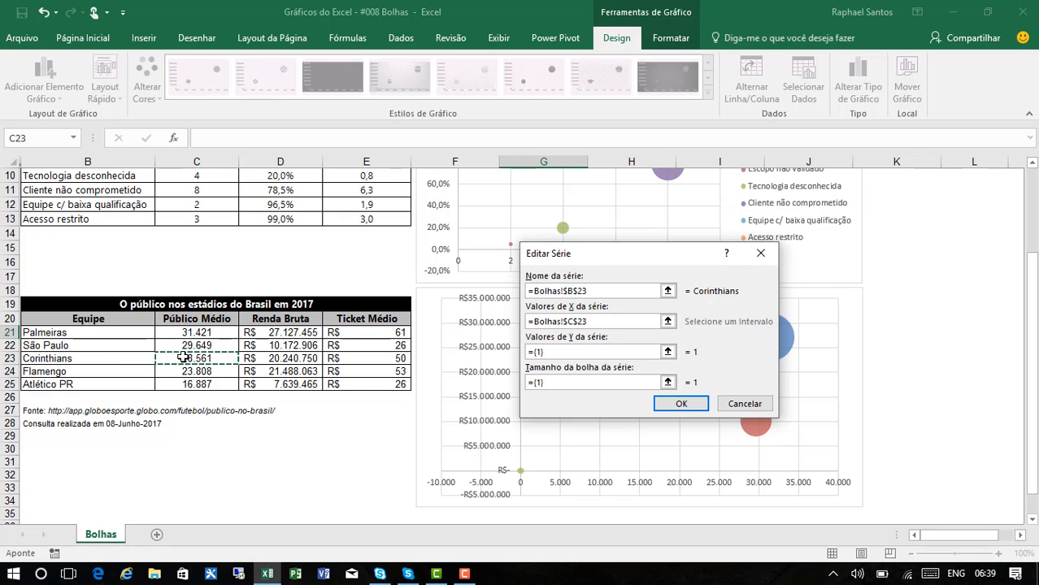
{"action": "key", "text": "Tab"}
{"action": "left_click", "coordinate": [301, 358]}
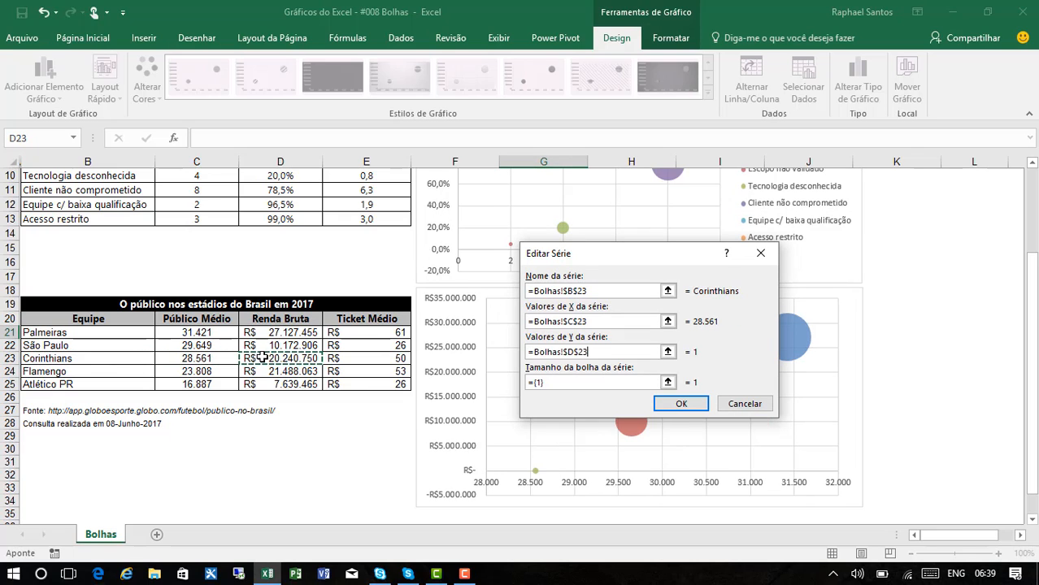
{"action": "key", "text": "Tab"}
{"action": "left_click", "coordinate": [385, 359]}
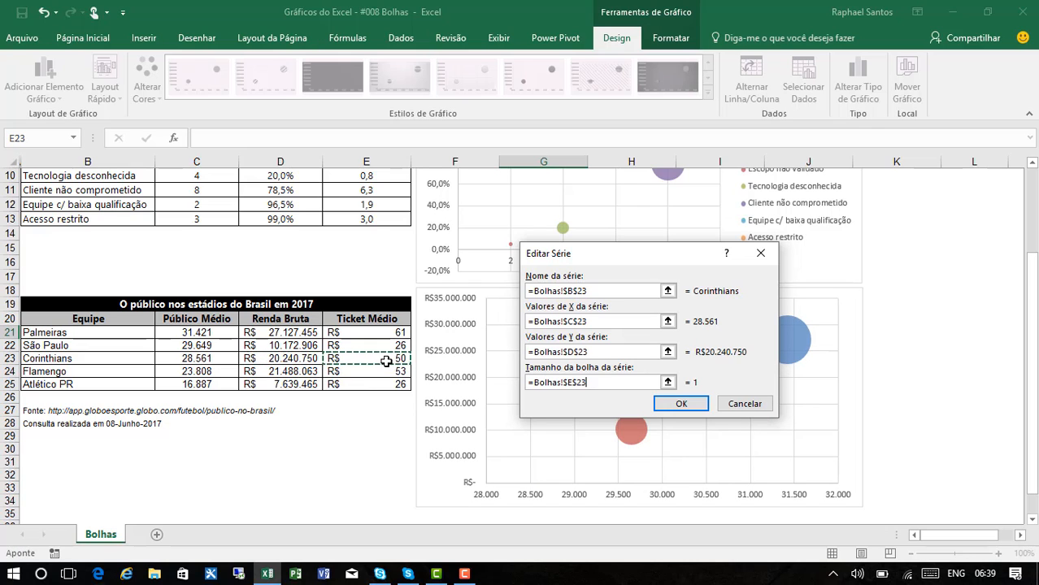
{"action": "left_click", "coordinate": [681, 404]}
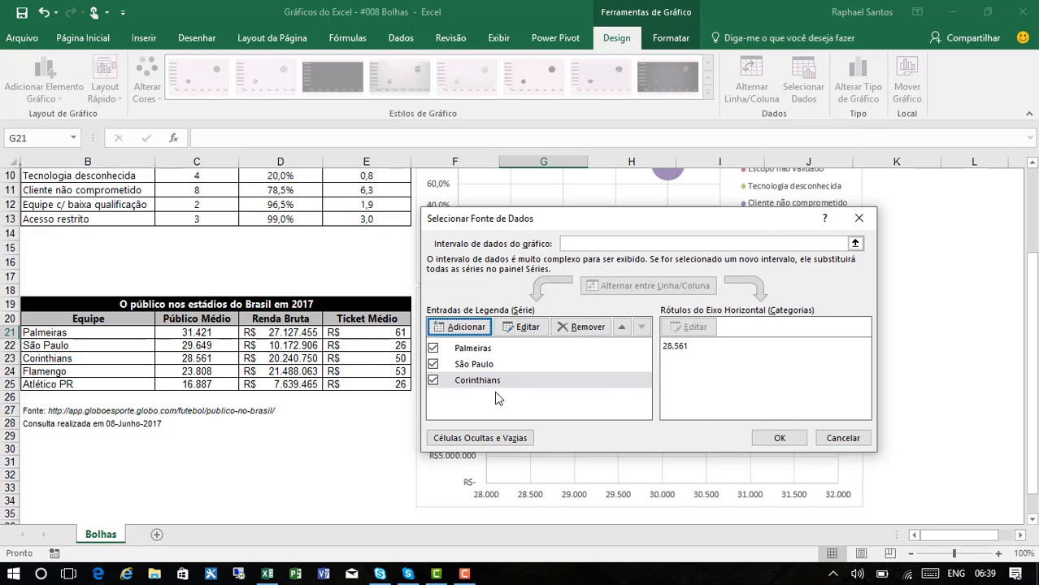
Step: Add a data series named from B24, with X values C24, Y values D24 and bubble size E24
{"action": "left_click", "coordinate": [471, 333]}
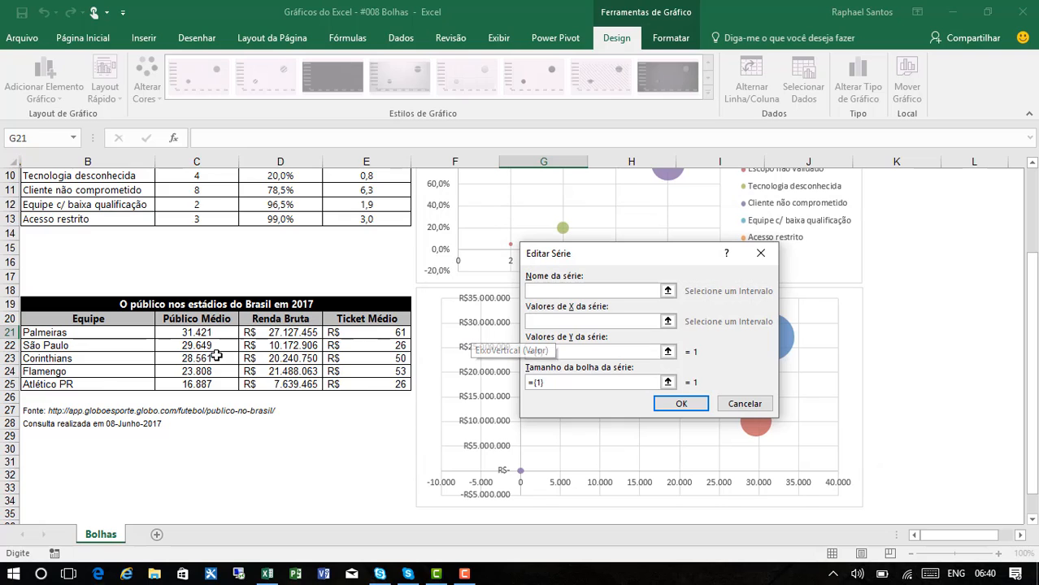
{"action": "left_click", "coordinate": [100, 375]}
{"action": "key", "text": "Tab"}
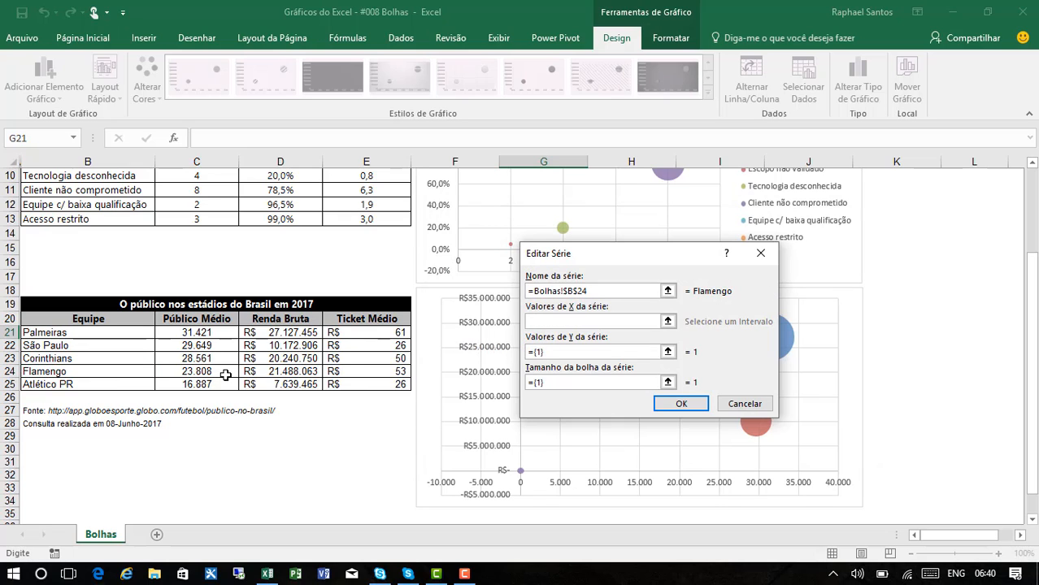
{"action": "left_click", "coordinate": [187, 373]}
{"action": "key", "text": "Tab"}
{"action": "left_click", "coordinate": [270, 373]}
{"action": "key", "text": "Tab"}
{"action": "left_click", "coordinate": [366, 372]}
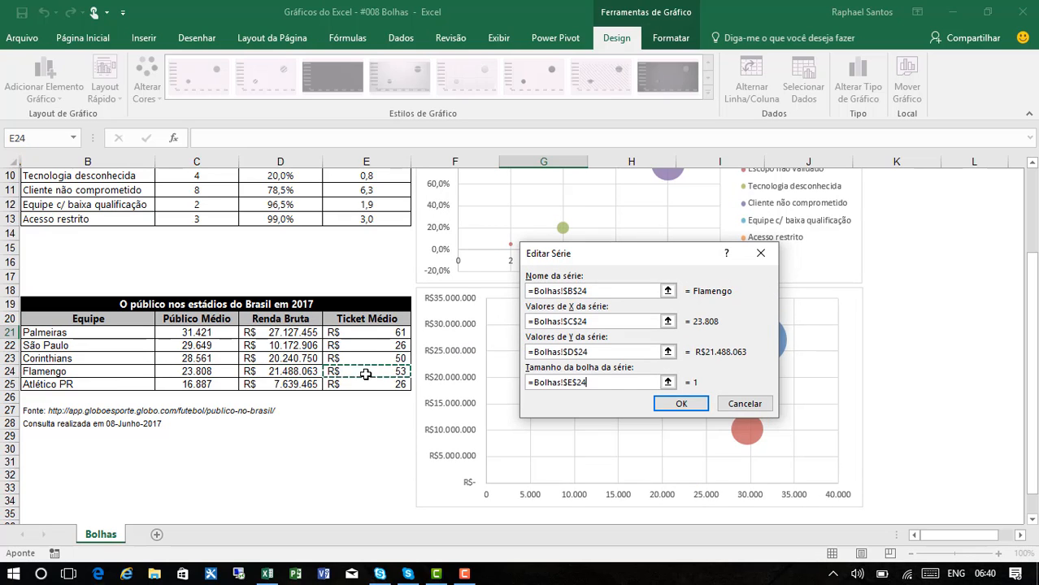
{"action": "left_click", "coordinate": [681, 404]}
Step: Add a data series named from B25, with X values C25, Y values D25 and bubble size E25, and close the data source settings
{"action": "left_click", "coordinate": [459, 326]}
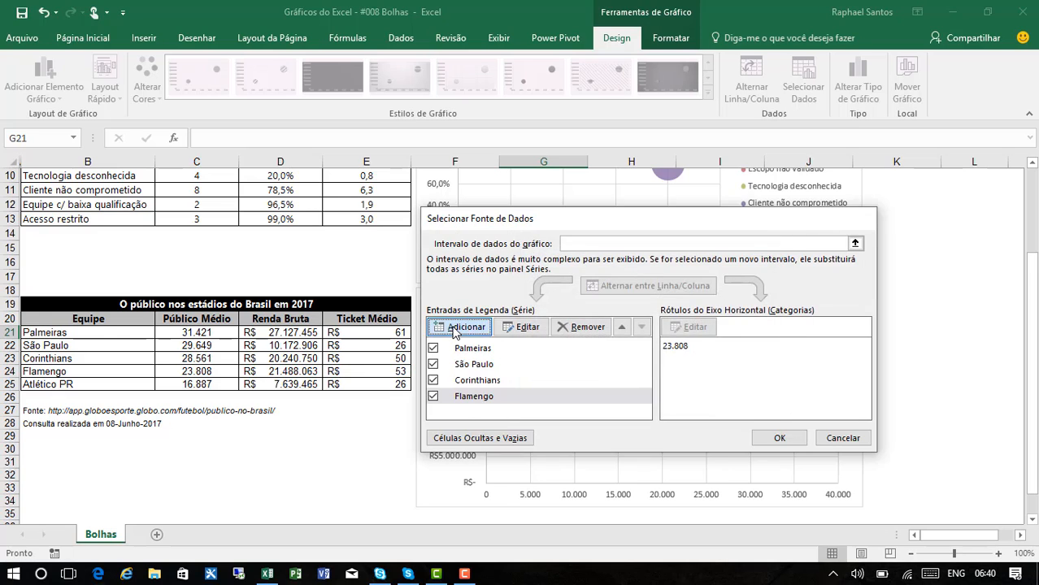
{"action": "left_click", "coordinate": [121, 387]}
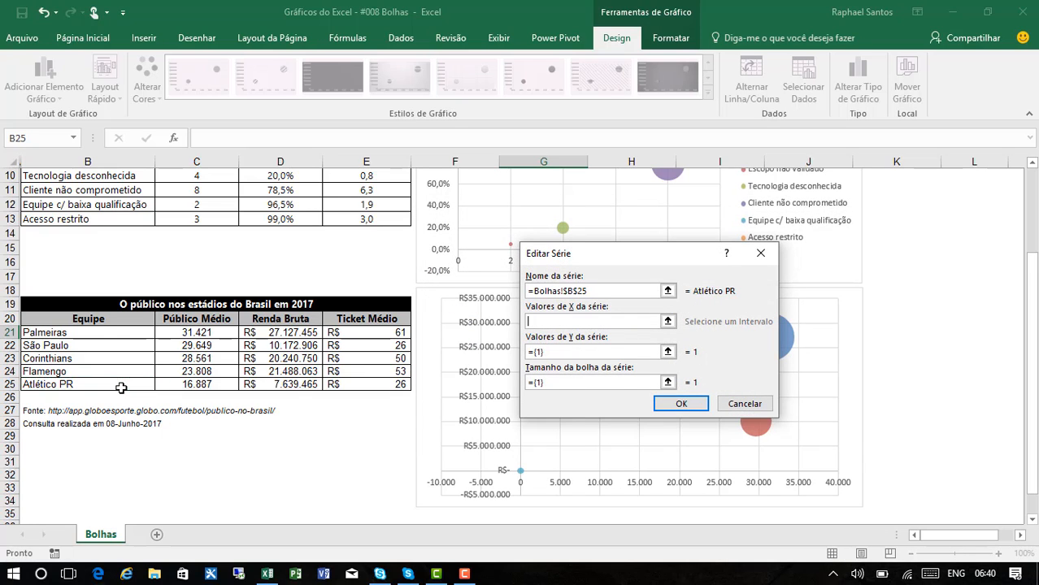
{"action": "key", "text": "Tab"}
{"action": "left_click", "coordinate": [187, 386]}
{"action": "key", "text": "Tab"}
{"action": "left_click", "coordinate": [280, 384]}
{"action": "key", "text": "Tab"}
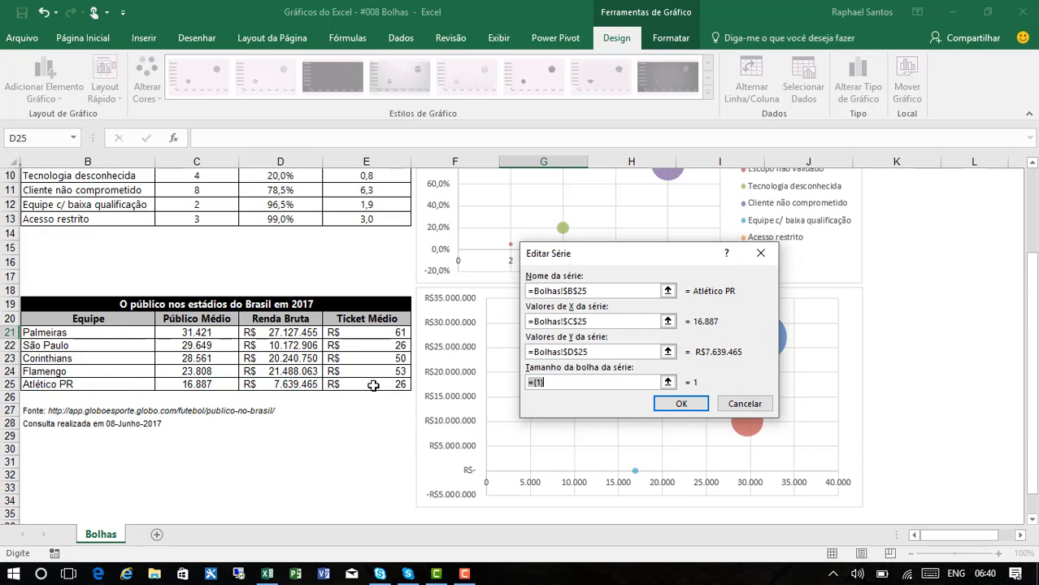
{"action": "left_click", "coordinate": [366, 385]}
{"action": "left_click", "coordinate": [683, 404]}
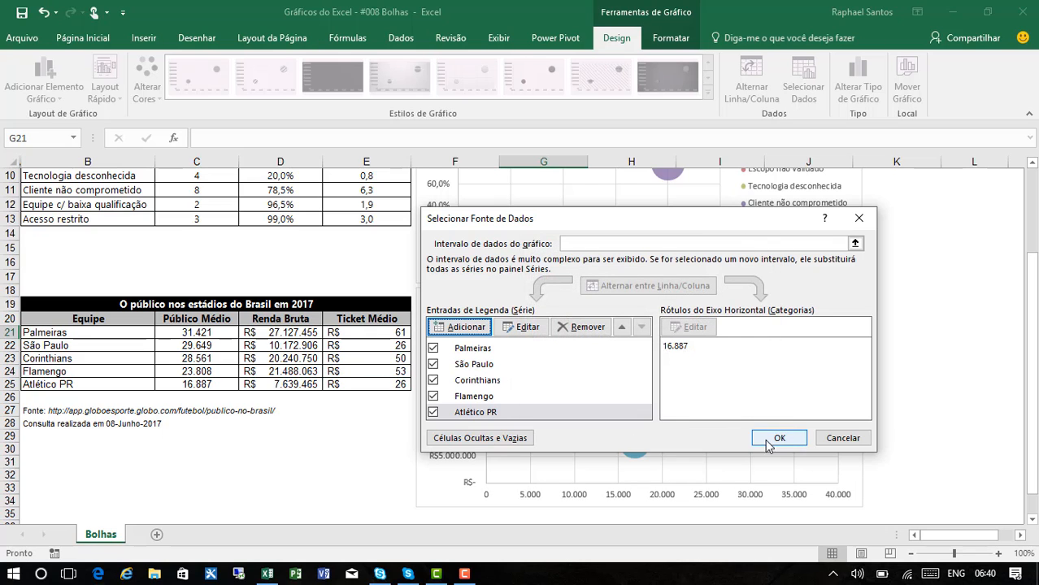
{"action": "left_click", "coordinate": [849, 437]}
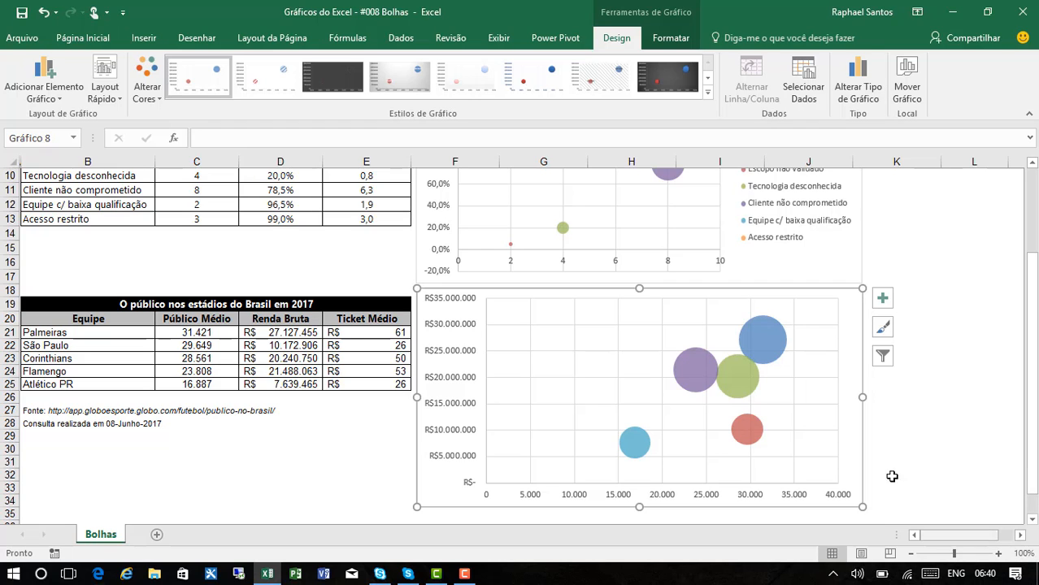
Step: Give the Palmeiras bubble a picture fill using the image sep from the times folder on the desktop
{"action": "left_click", "coordinate": [757, 327]}
{"action": "right_click", "coordinate": [758, 326]}
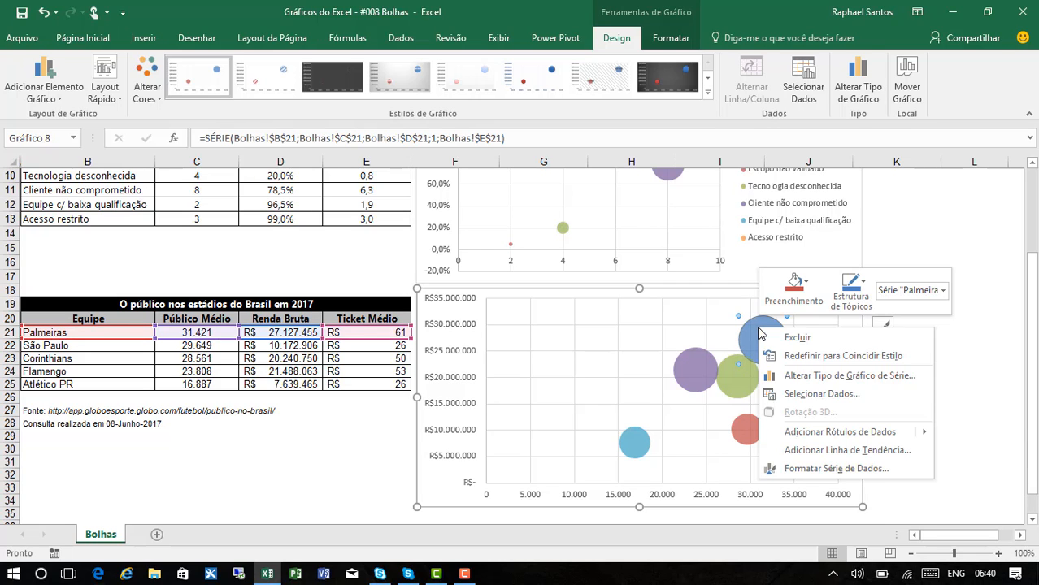
{"action": "left_click", "coordinate": [826, 471]}
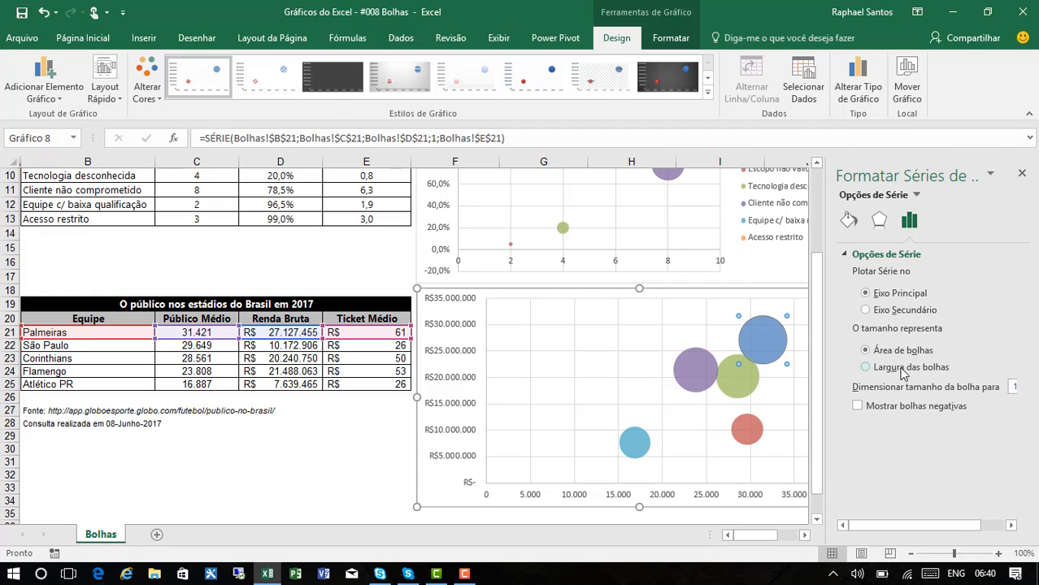
{"action": "left_click", "coordinate": [848, 220]}
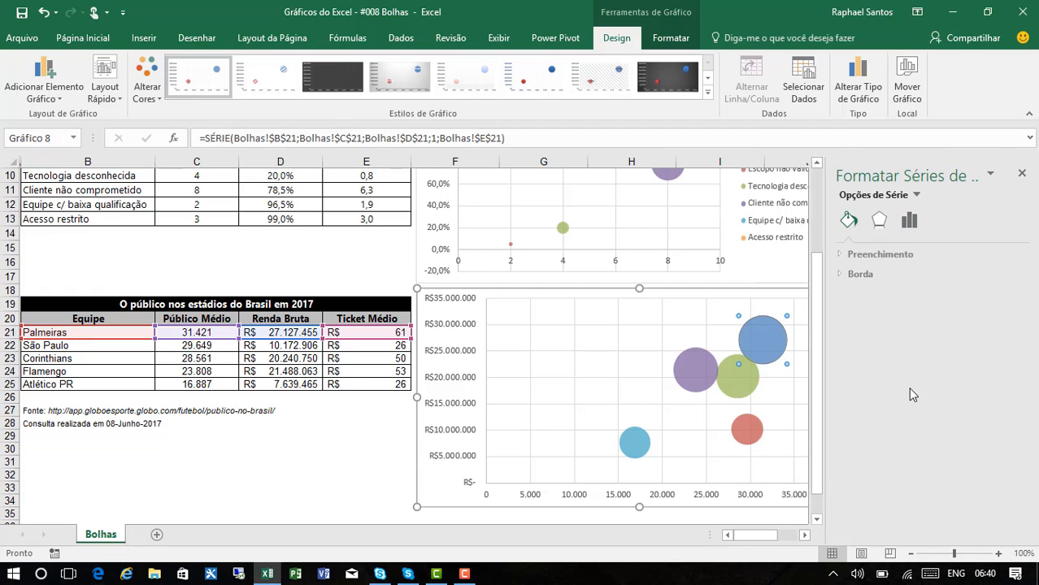
{"action": "left_click", "coordinate": [850, 254]}
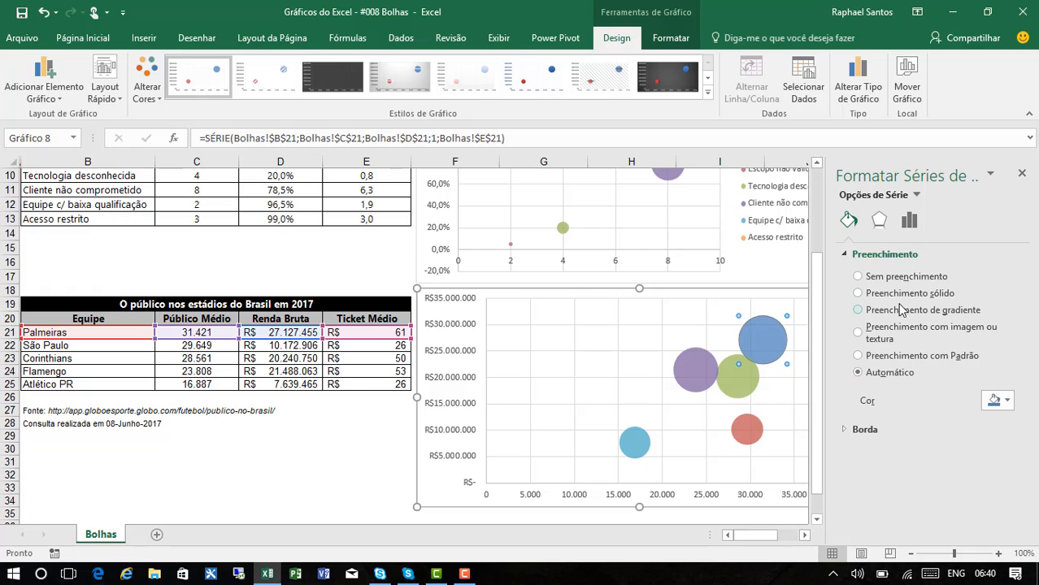
{"action": "left_click", "coordinate": [882, 336]}
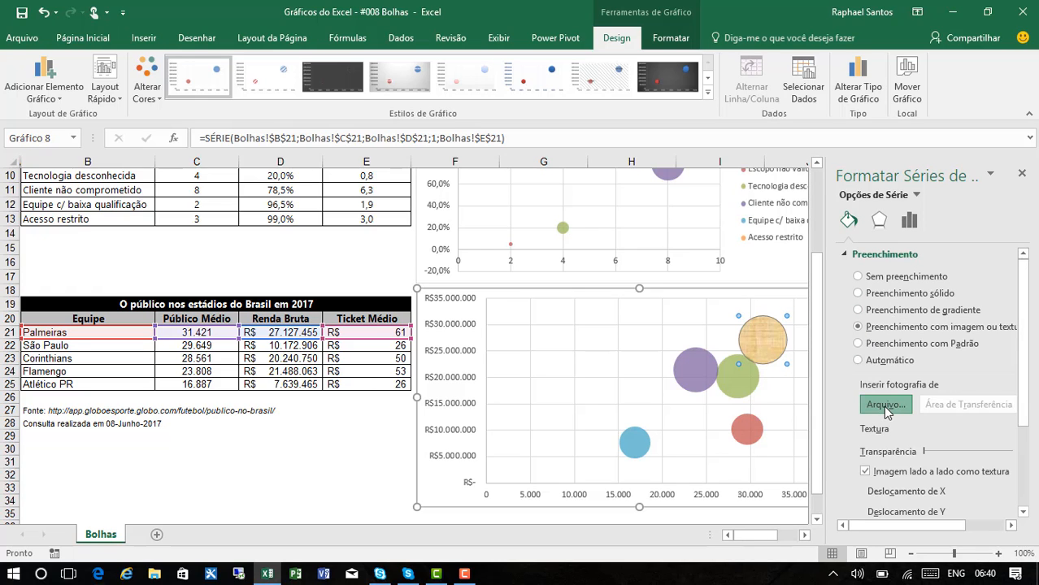
{"action": "left_click", "coordinate": [883, 405]}
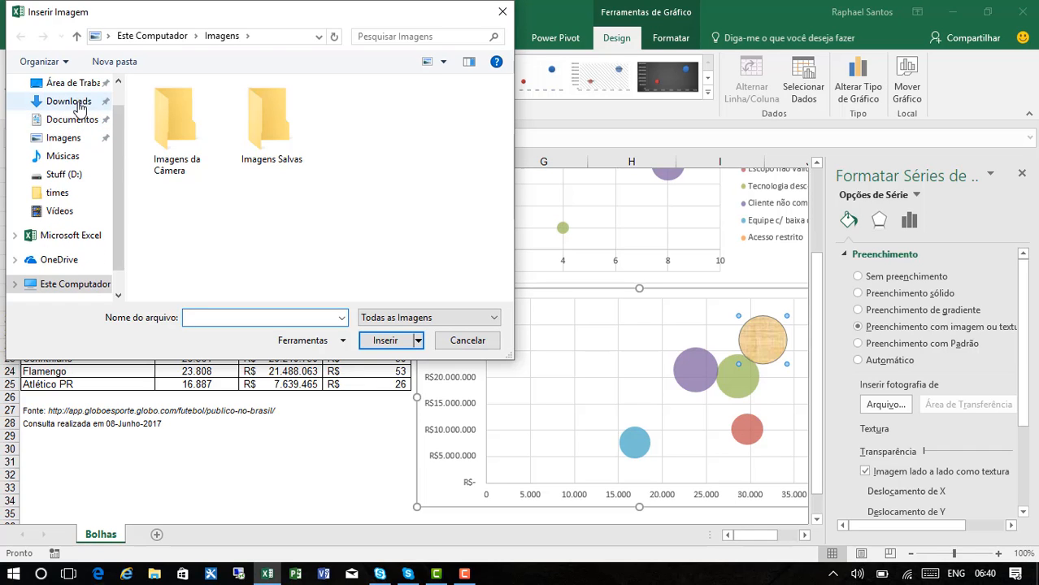
{"action": "left_click", "coordinate": [77, 83]}
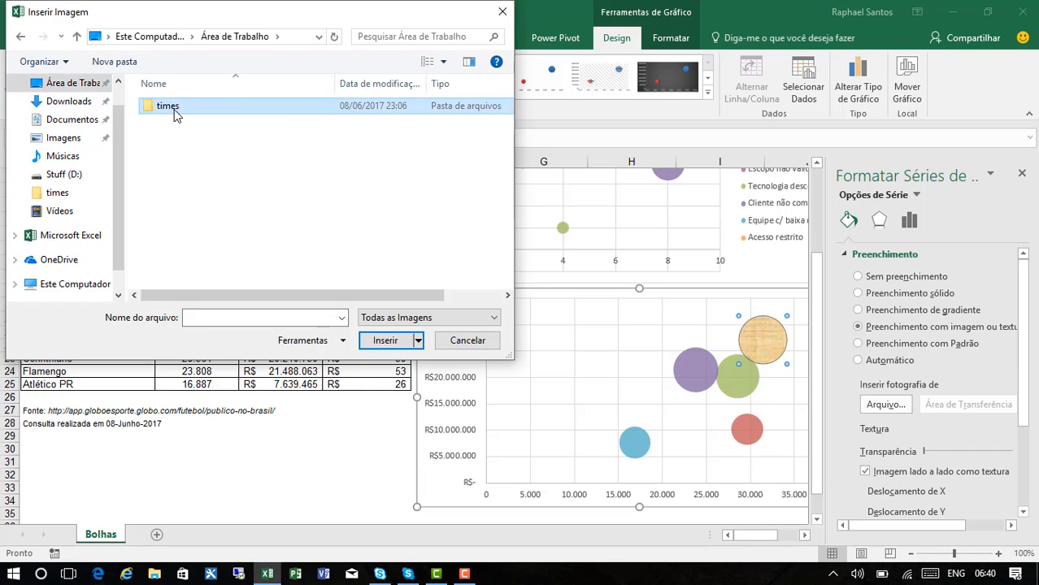
{"action": "double_click", "coordinate": [175, 114]}
{"action": "left_click", "coordinate": [460, 130]}
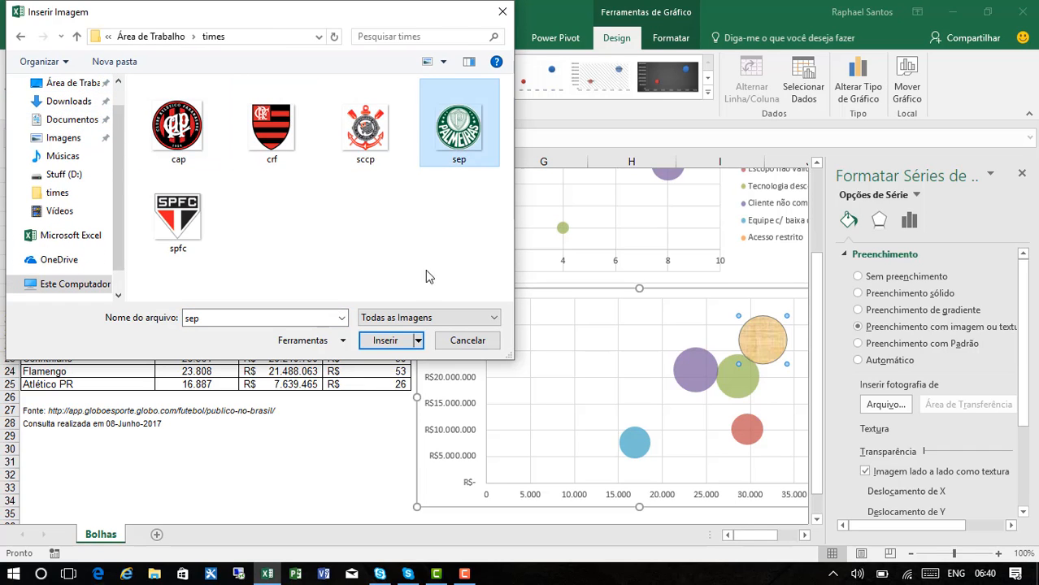
{"action": "left_click", "coordinate": [385, 341]}
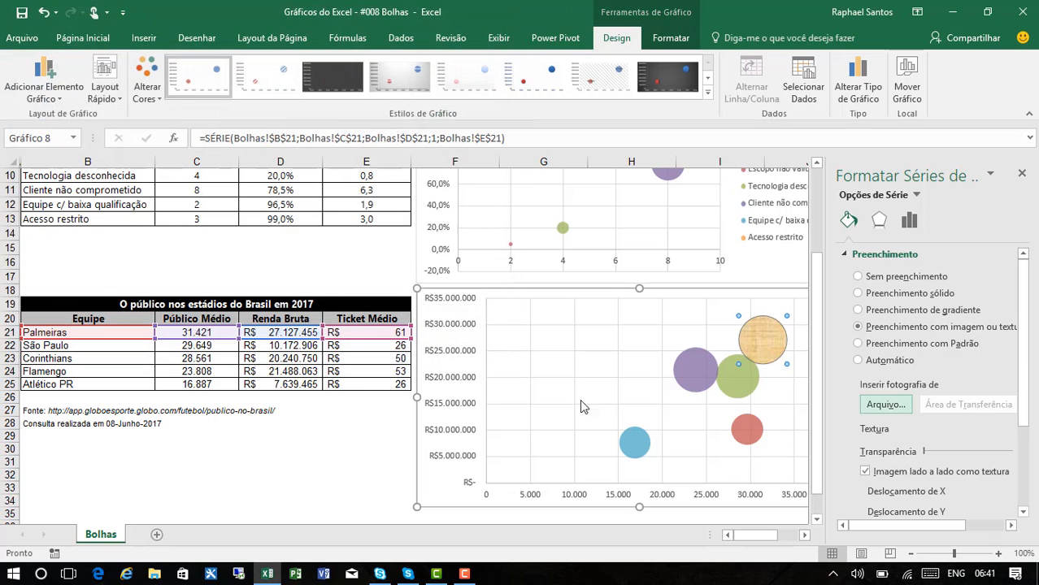
Step: Give the Corinthians bubble a picture fill using the image sccp from the times folder
{"action": "left_click", "coordinate": [735, 395]}
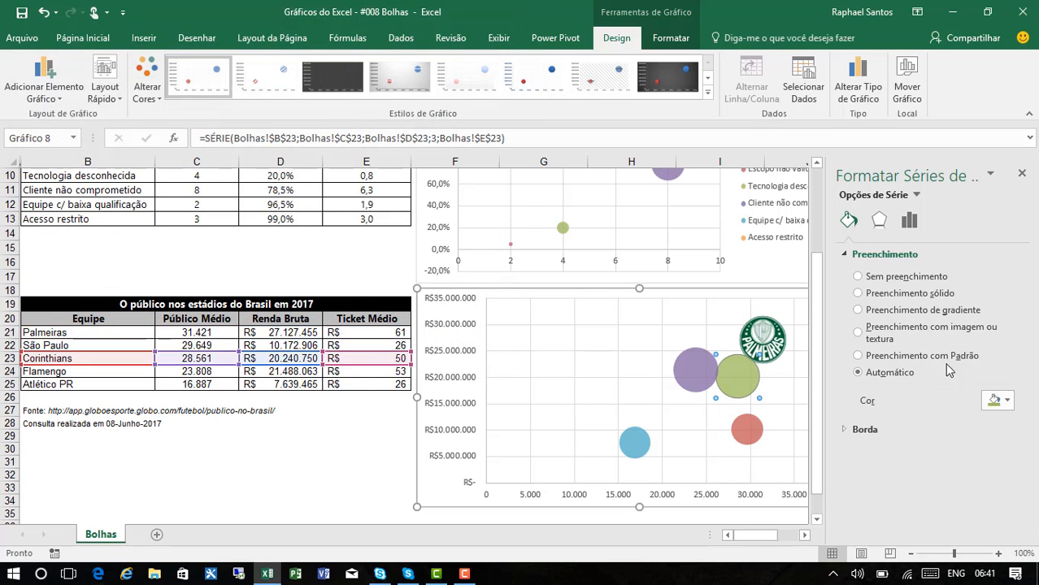
{"action": "left_click", "coordinate": [878, 342]}
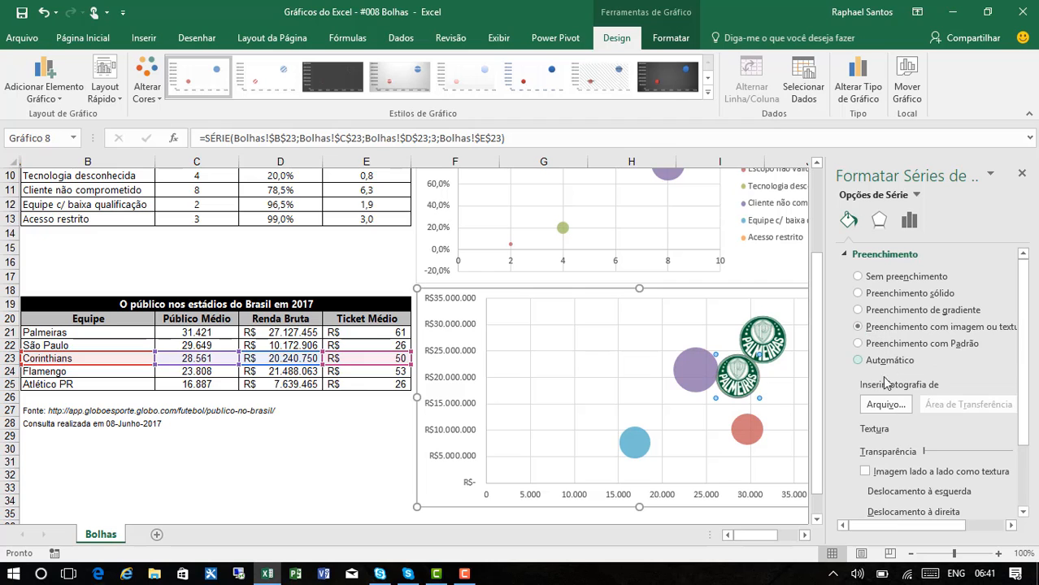
{"action": "left_click", "coordinate": [884, 404]}
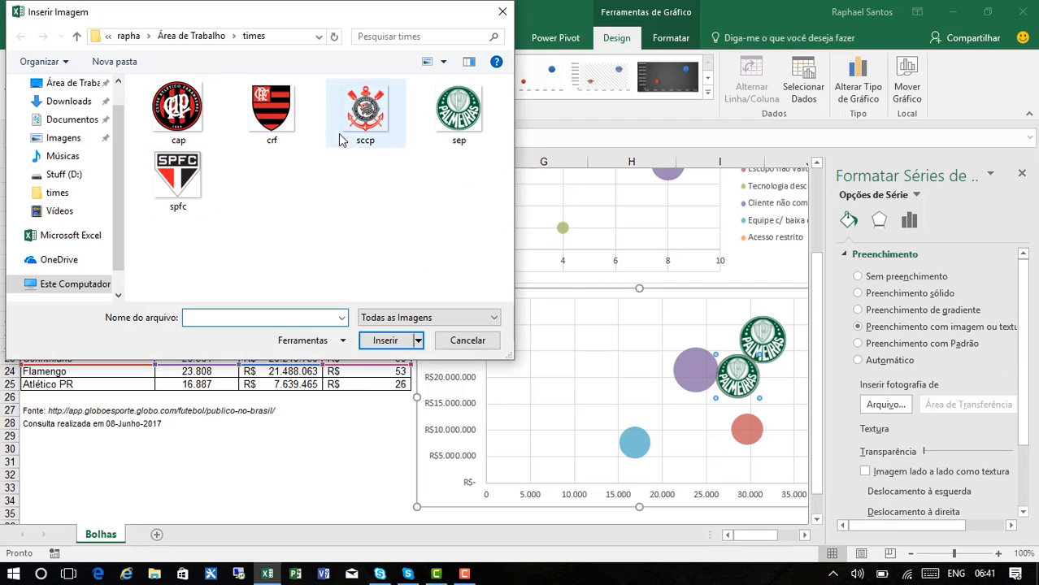
{"action": "left_click", "coordinate": [365, 110]}
{"action": "left_click", "coordinate": [385, 339]}
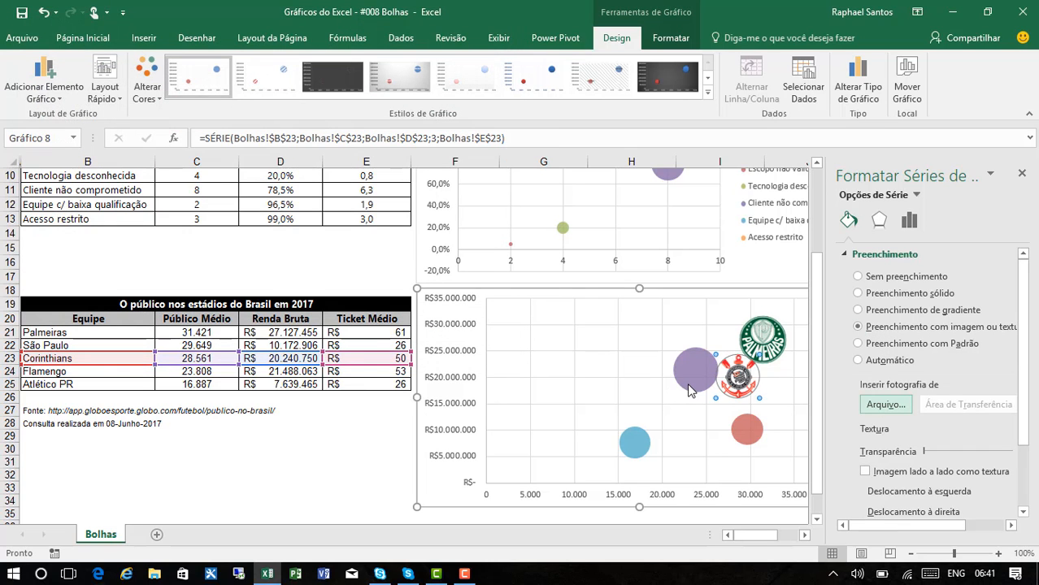
Step: Give the Flamengo bubble a picture fill using the image crf from the times folder
{"action": "left_click", "coordinate": [689, 386]}
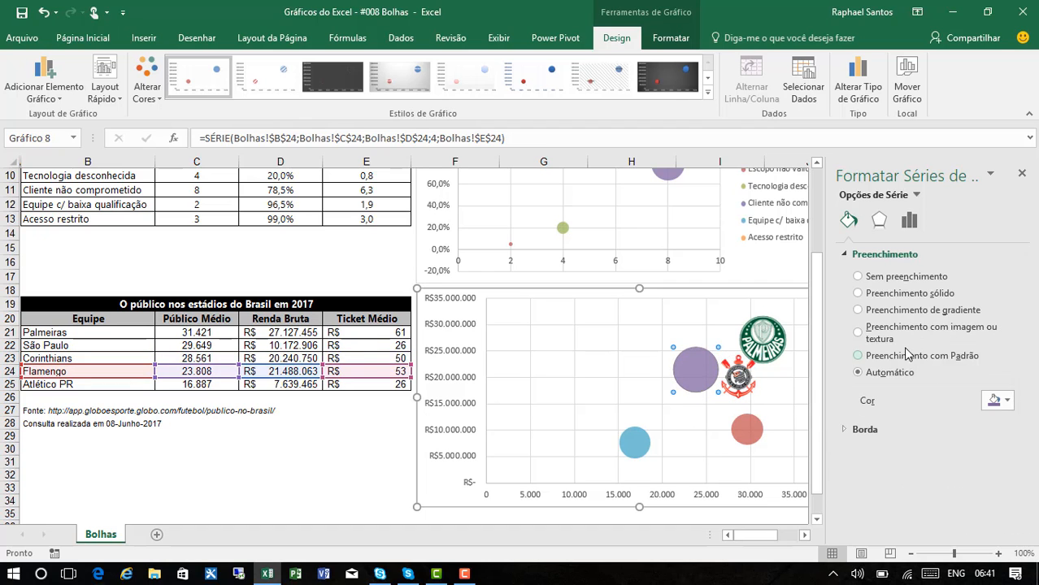
{"action": "left_click", "coordinate": [882, 335]}
{"action": "left_click", "coordinate": [891, 404]}
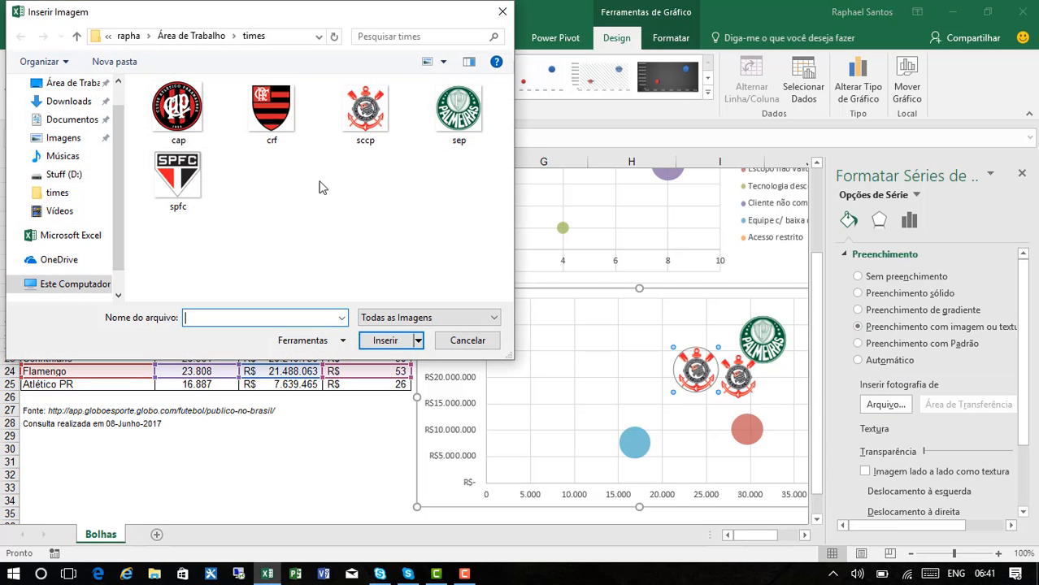
{"action": "left_click", "coordinate": [262, 106]}
{"action": "left_click", "coordinate": [387, 341]}
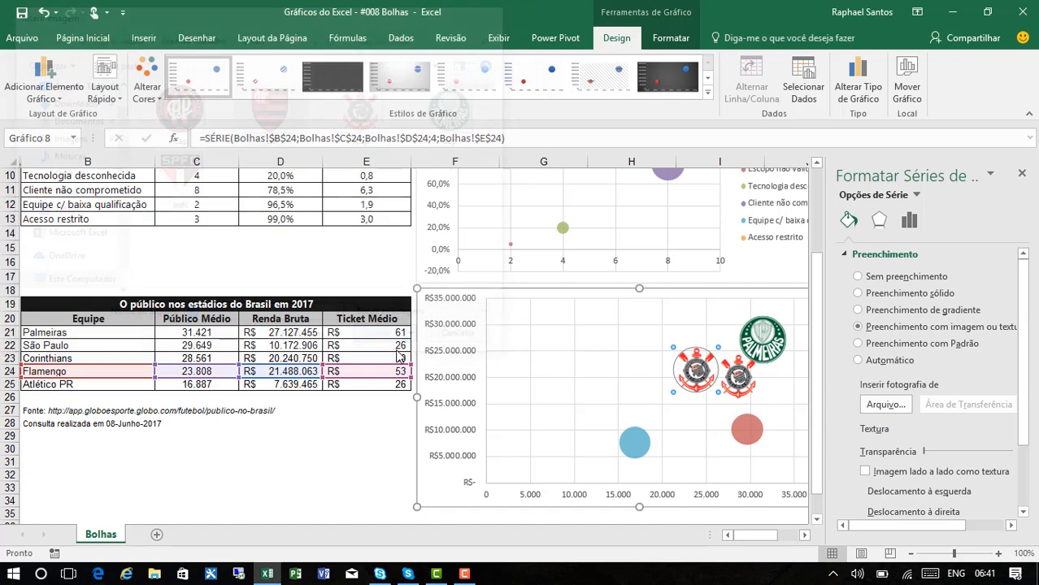
Step: Give the São Paulo bubble a picture fill using the image spfc from the times folder
{"action": "left_click", "coordinate": [748, 431]}
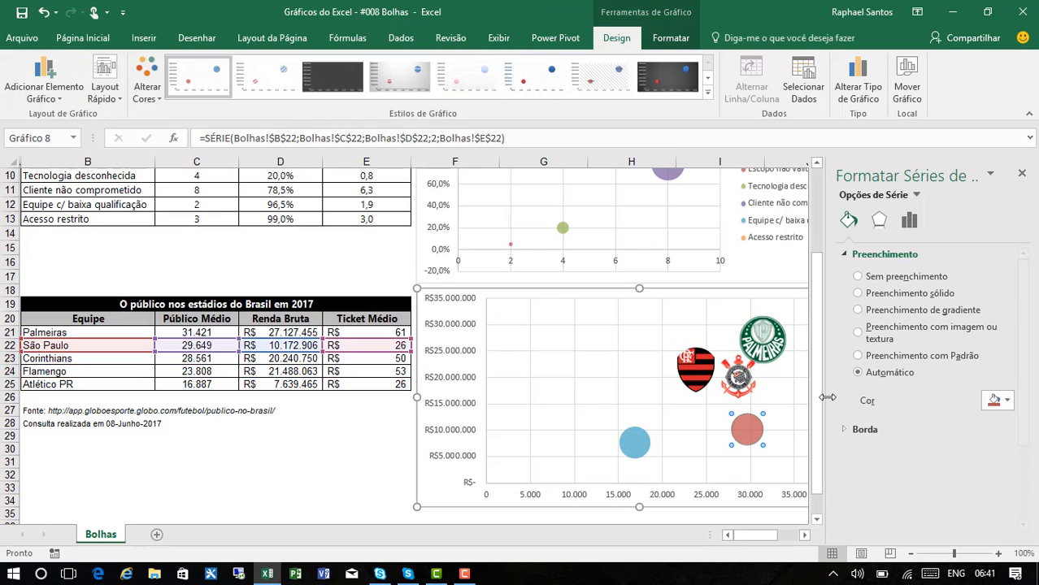
{"action": "left_click", "coordinate": [883, 335]}
{"action": "left_click", "coordinate": [883, 404]}
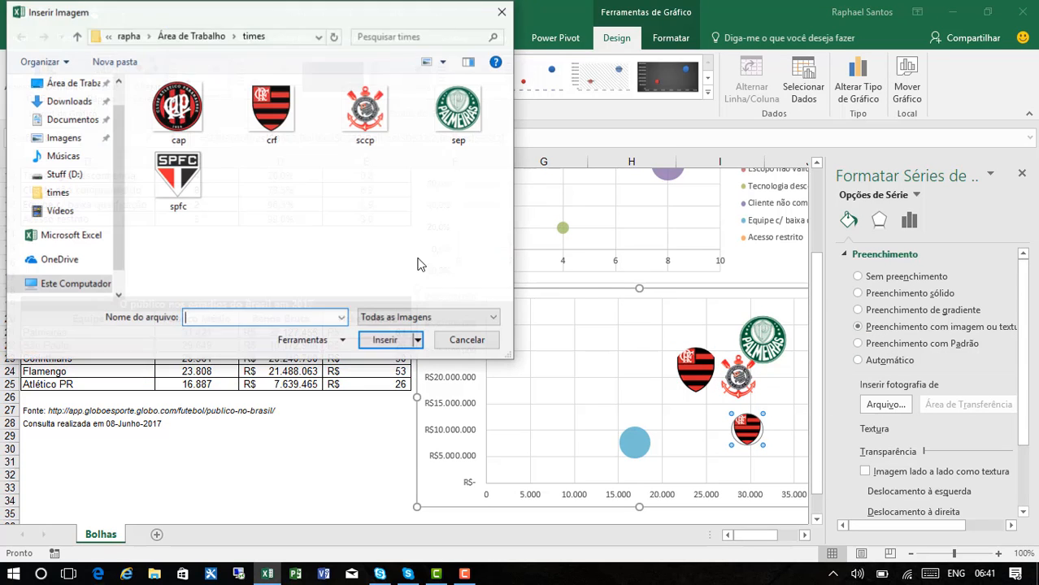
{"action": "left_click", "coordinate": [183, 183]}
{"action": "left_click", "coordinate": [397, 347]}
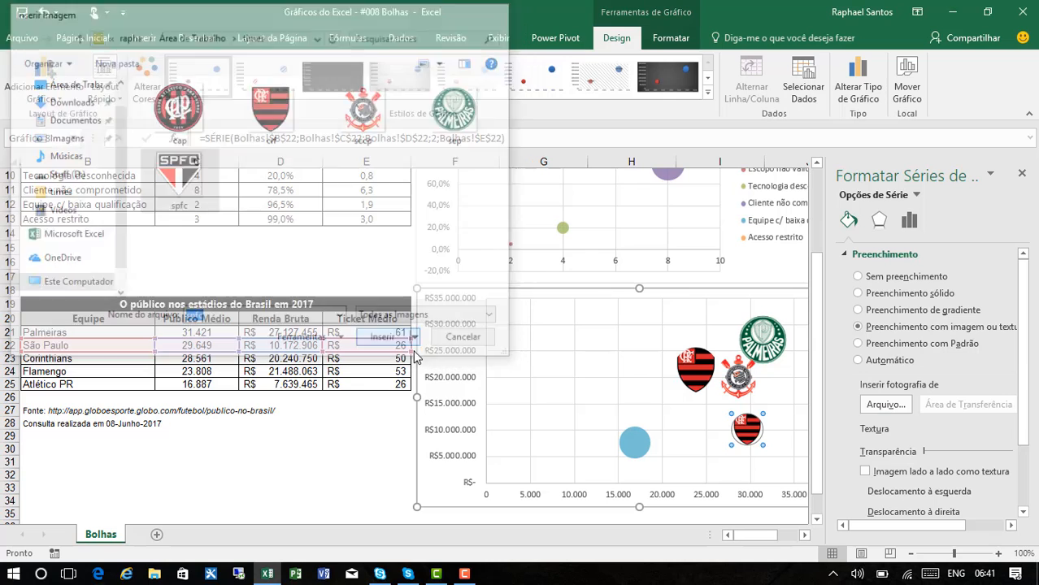
Step: Give the Atlético PR bubble a picture fill using the image cap from the times folder, and close the series formatting settings
{"action": "left_click", "coordinate": [643, 448]}
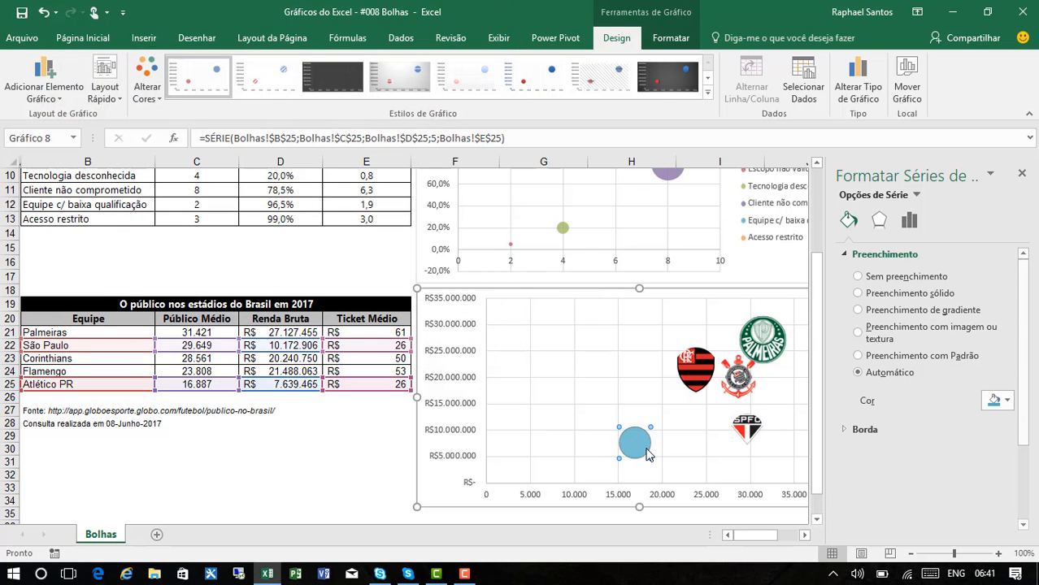
{"action": "left_click", "coordinate": [876, 335]}
{"action": "left_click", "coordinate": [884, 404]}
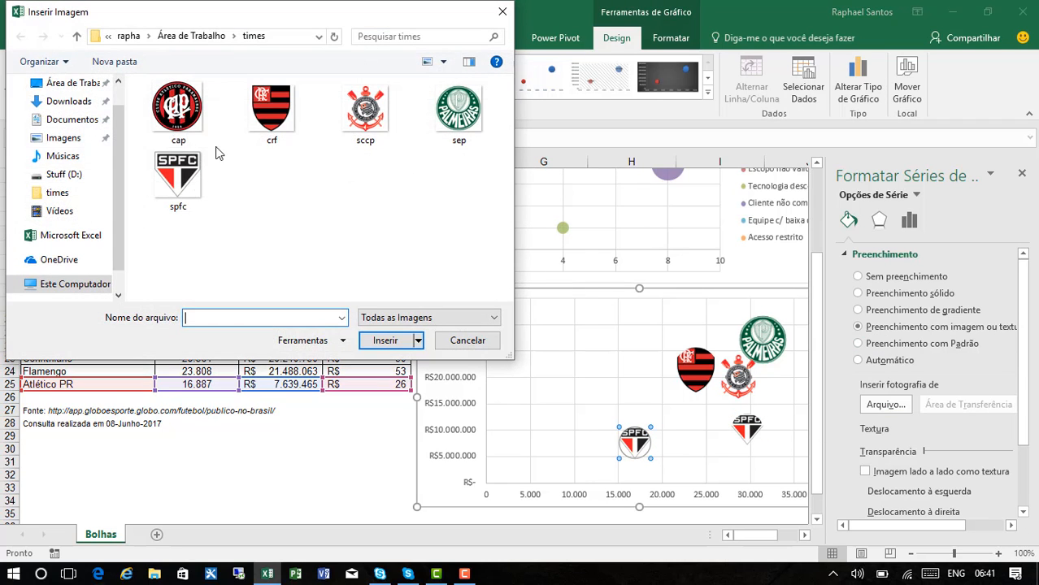
{"action": "left_click", "coordinate": [181, 114]}
{"action": "left_click", "coordinate": [380, 339]}
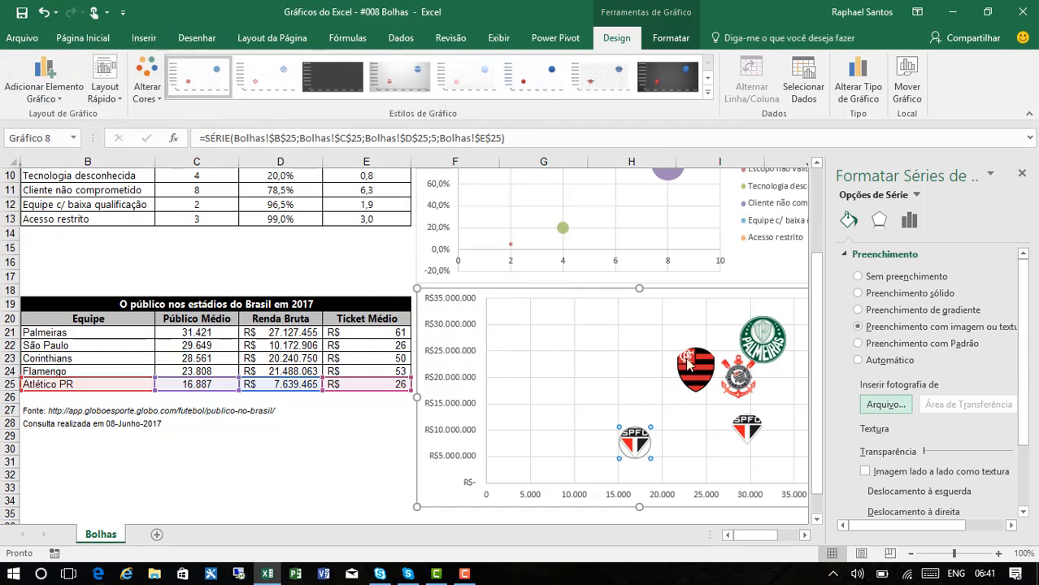
{"action": "left_click", "coordinate": [1022, 173]}
{"action": "left_click", "coordinate": [963, 369]}
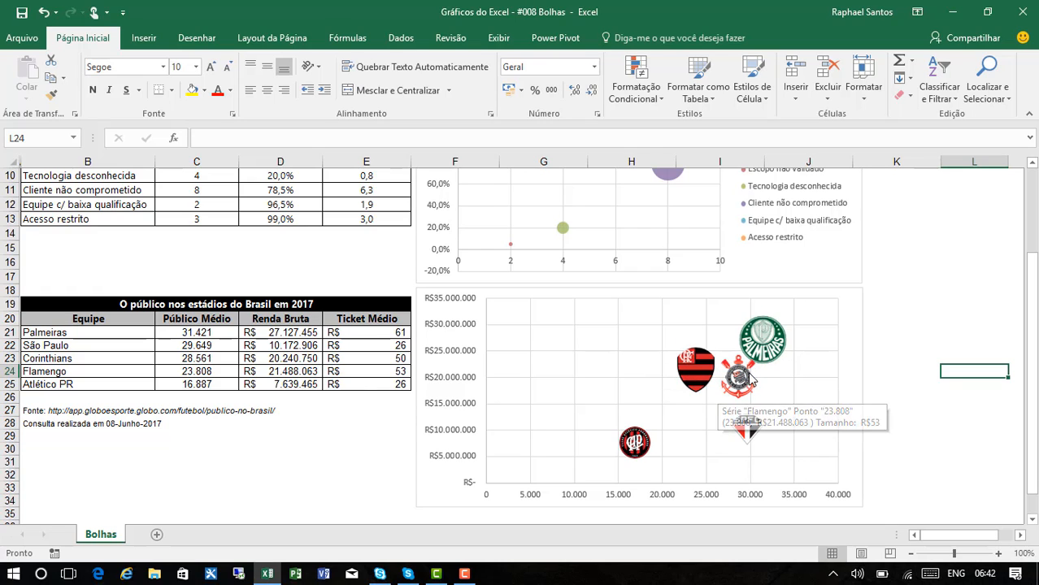
Step: Collapse the ribbon to show both tables and their bubble charts together on the sheet
{"action": "mouse_move", "coordinate": [746, 385]}
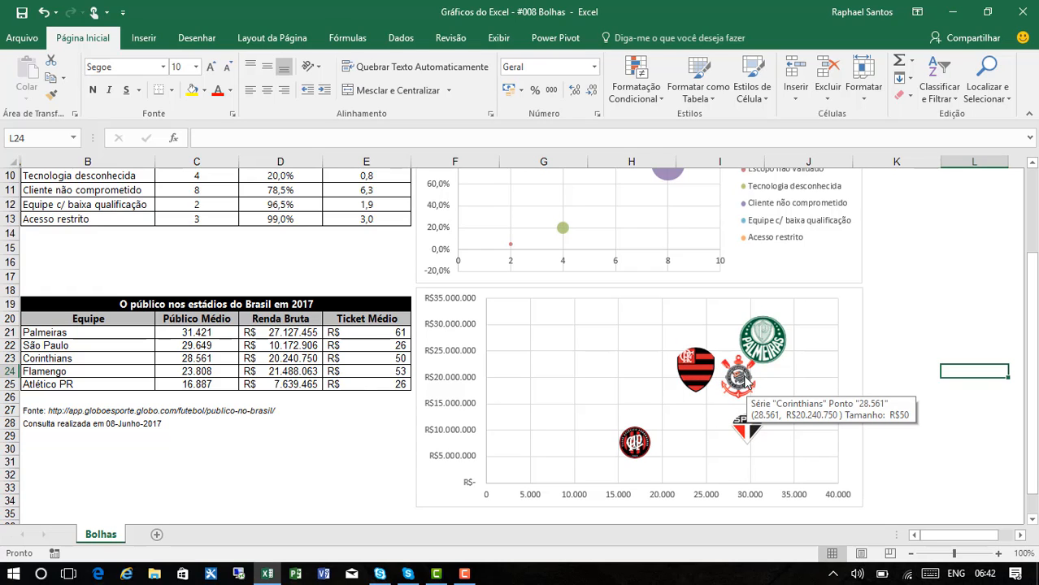
{"action": "mouse_move", "coordinate": [693, 369]}
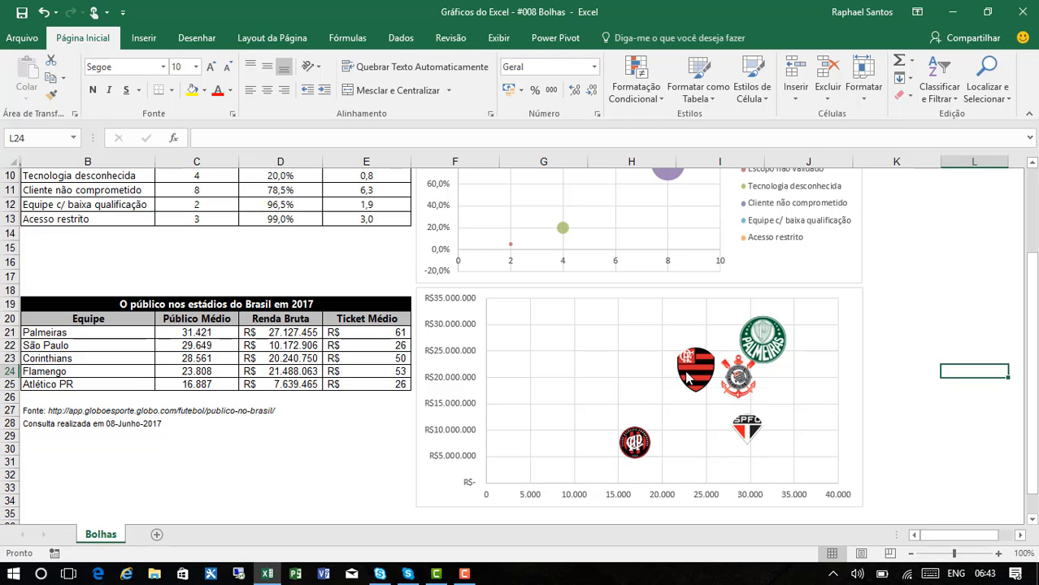
{"action": "mouse_move", "coordinate": [739, 432]}
{"action": "left_click", "coordinate": [1027, 113]}
{"action": "left_click", "coordinate": [947, 282]}
{"action": "scroll", "coordinate": [951, 277], "scroll_direction": "up", "scroll_amount": 2}
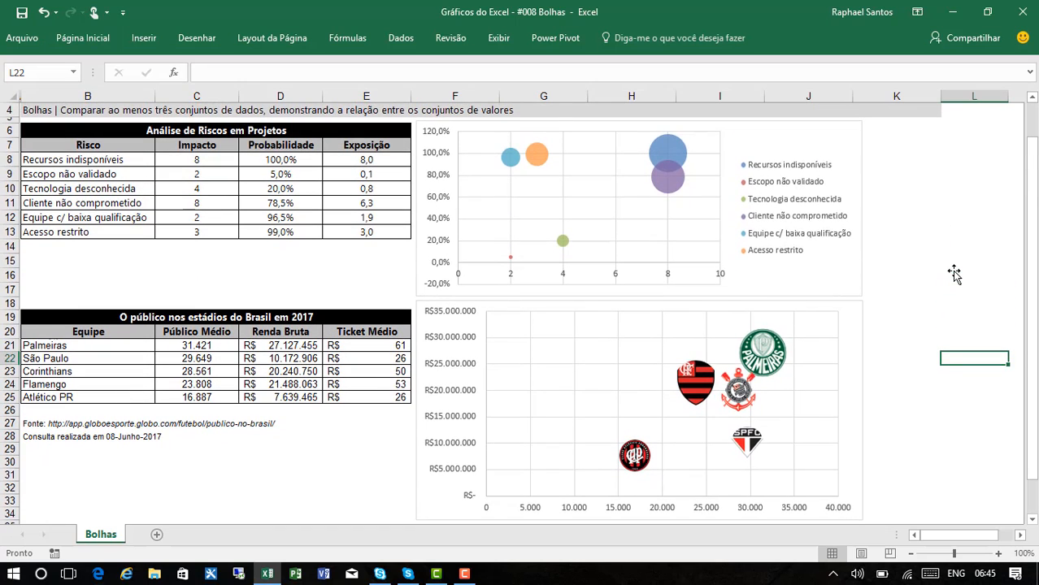